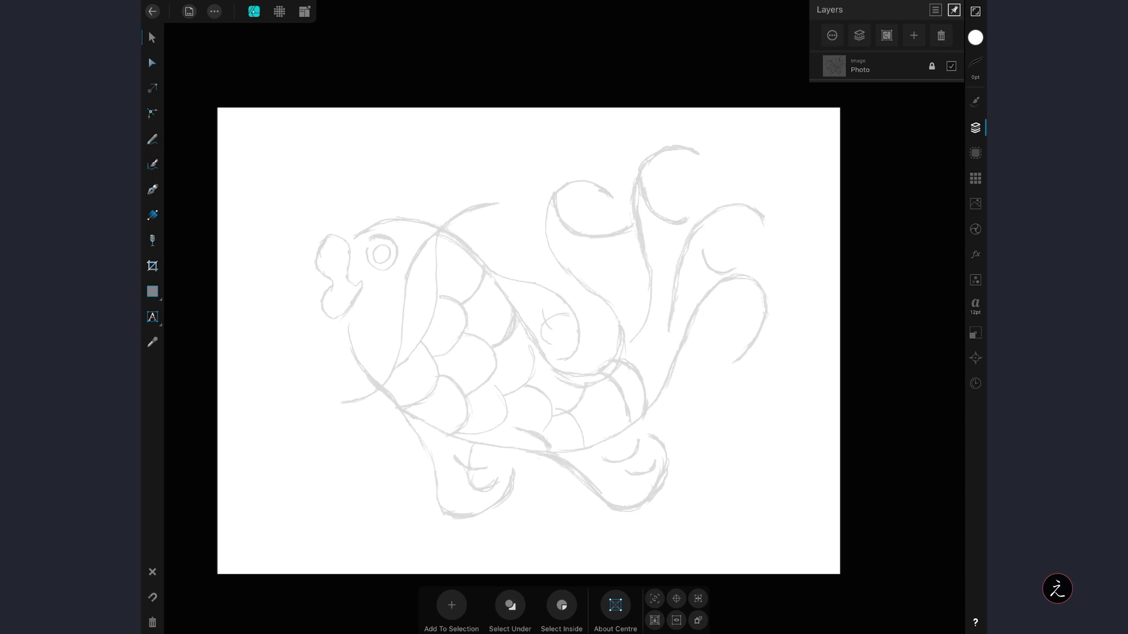
- Add an empty layer above the fish sketch photo and name it 'Scales'
{"action": "key", "text": "ctrl+a"}
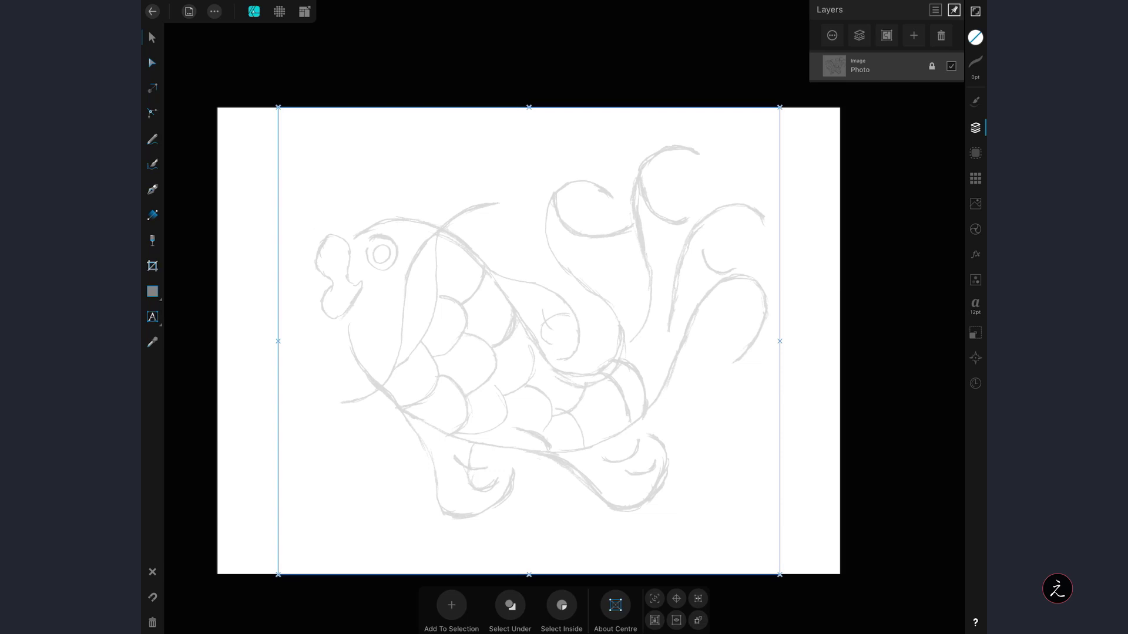
{"action": "left_click", "coordinate": [913, 35]}
{"action": "left_click", "coordinate": [894, 77]}
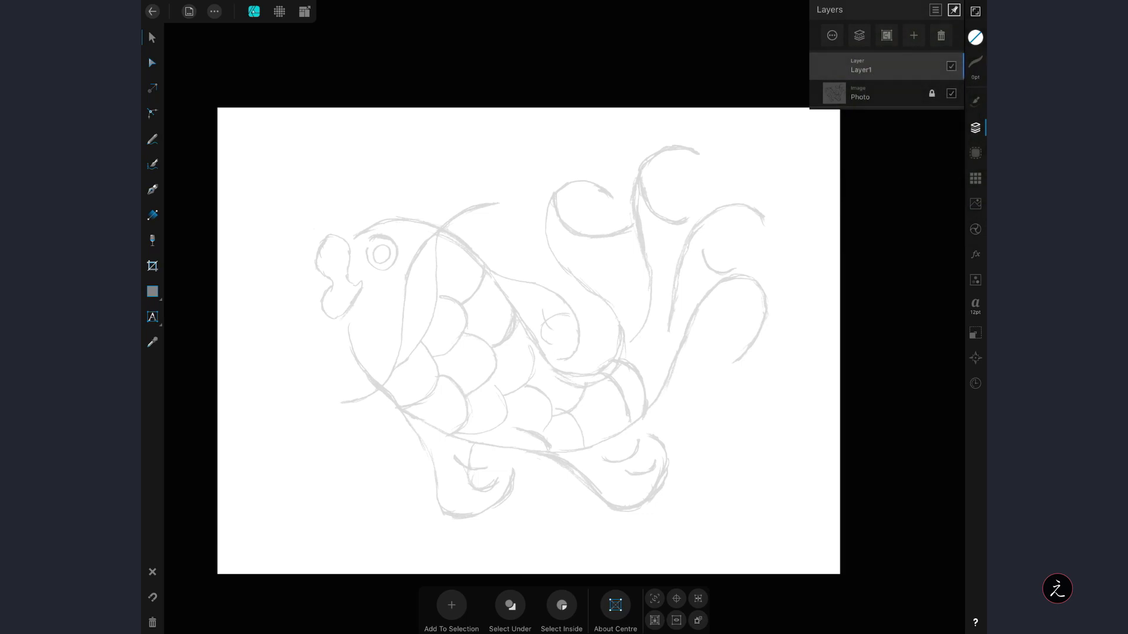
{"action": "left_click", "coordinate": [882, 66]}
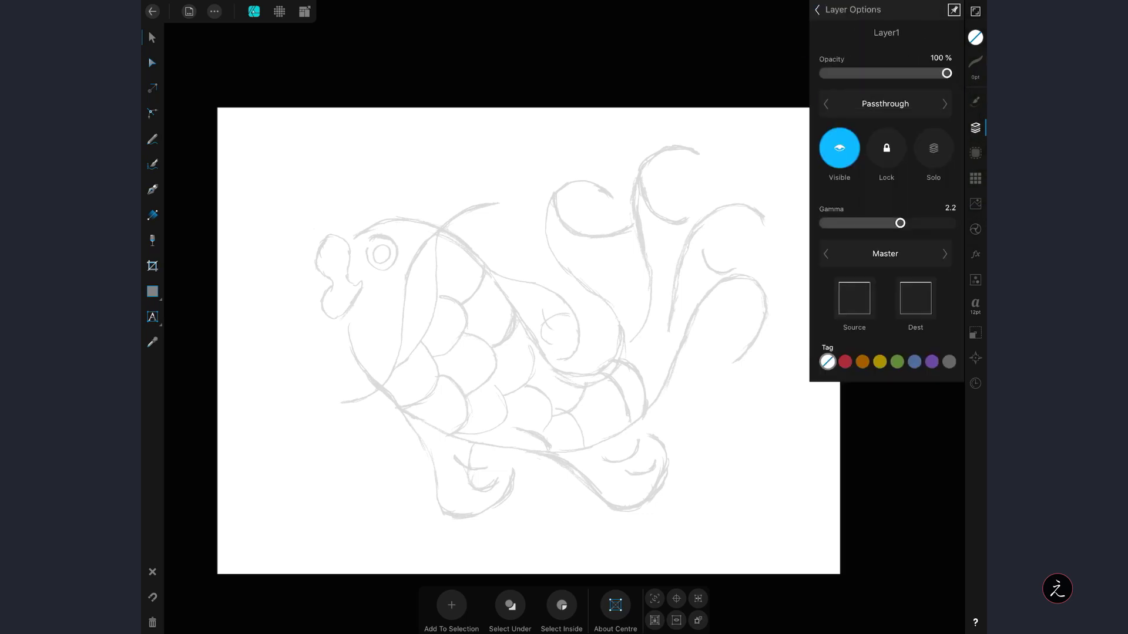
{"action": "left_click", "coordinate": [886, 32]}
{"action": "left_click", "coordinate": [667, 175]}
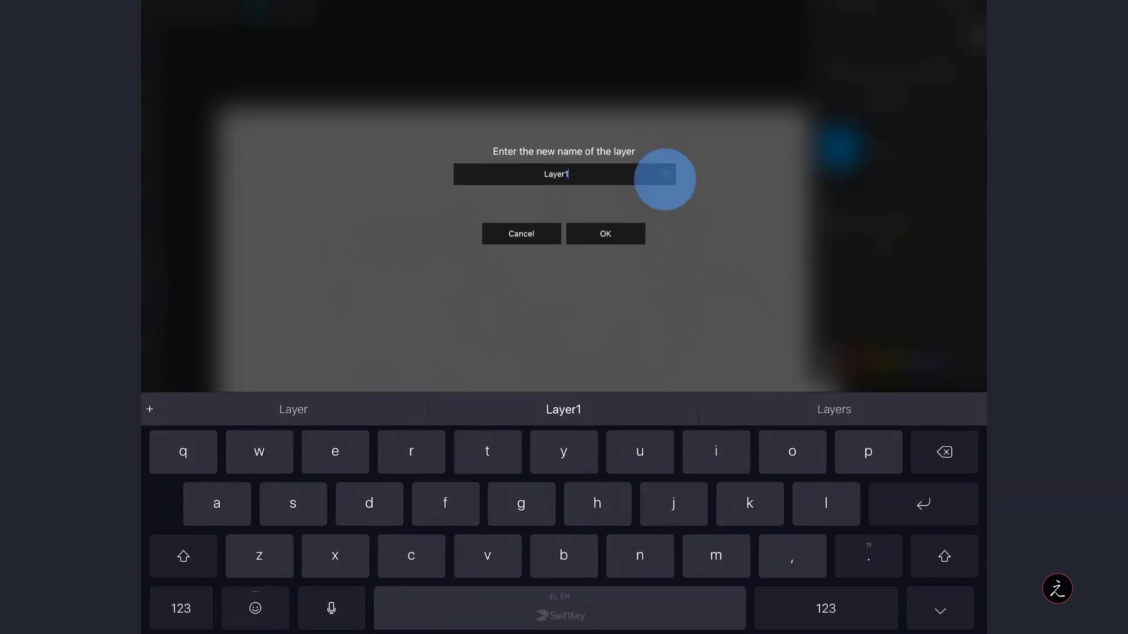
{"action": "type", "text": "Sca"}
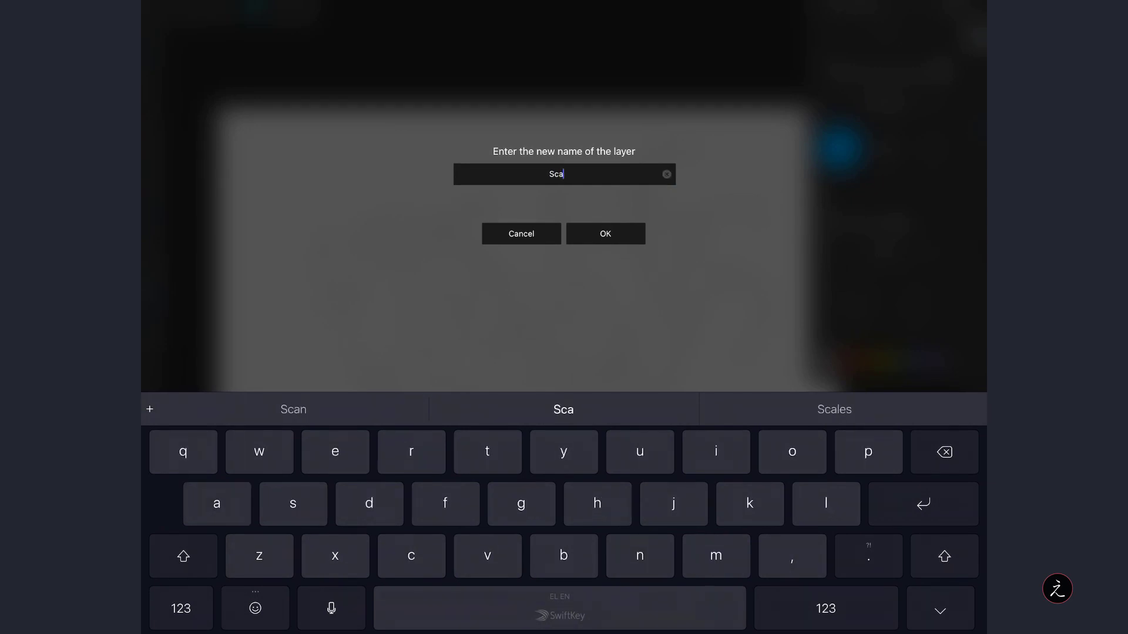
{"action": "left_click", "coordinate": [834, 410]}
{"action": "left_click", "coordinate": [605, 234]}
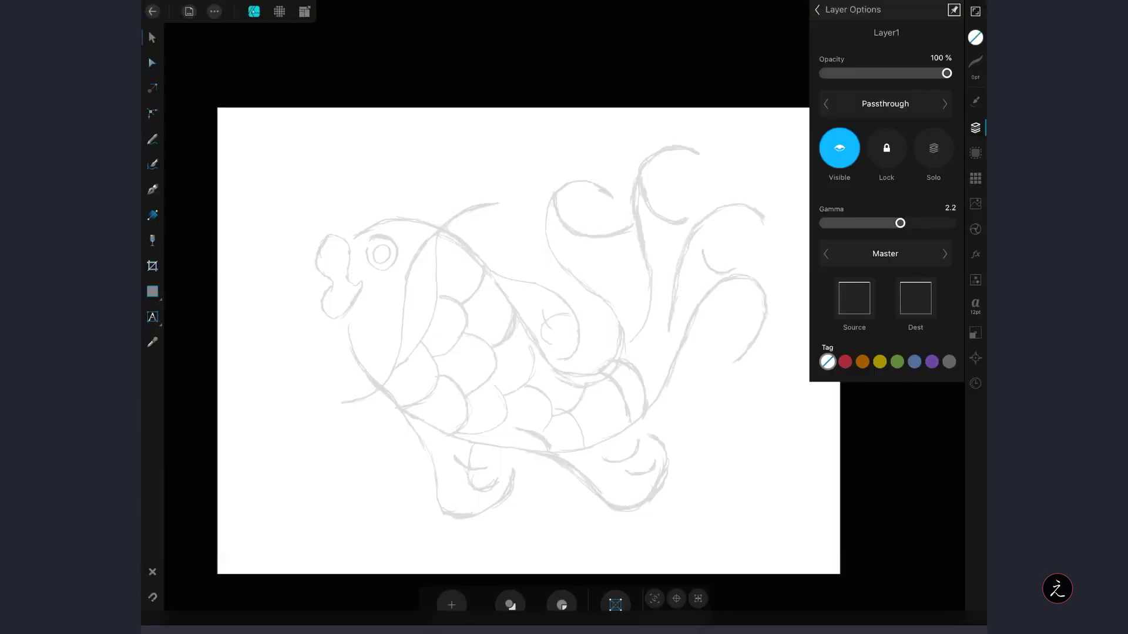
{"action": "left_click", "coordinate": [817, 12]}
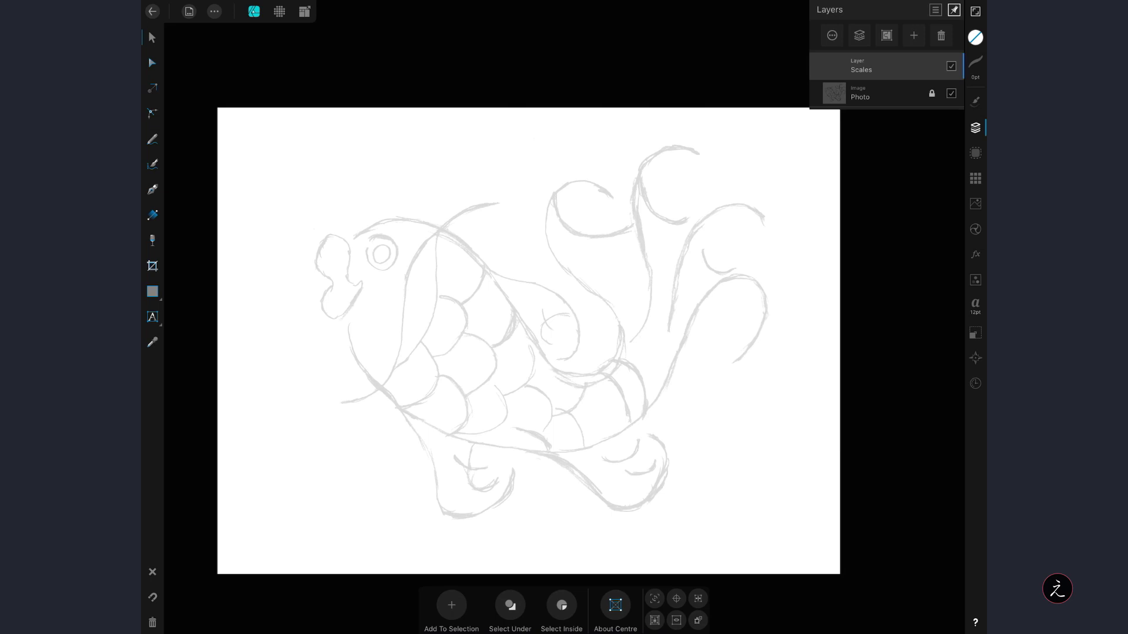
- Choose the Pencil tool and set its stabiliser to Rope stabiliser (11.4 px length)
{"action": "left_click", "coordinate": [152, 139]}
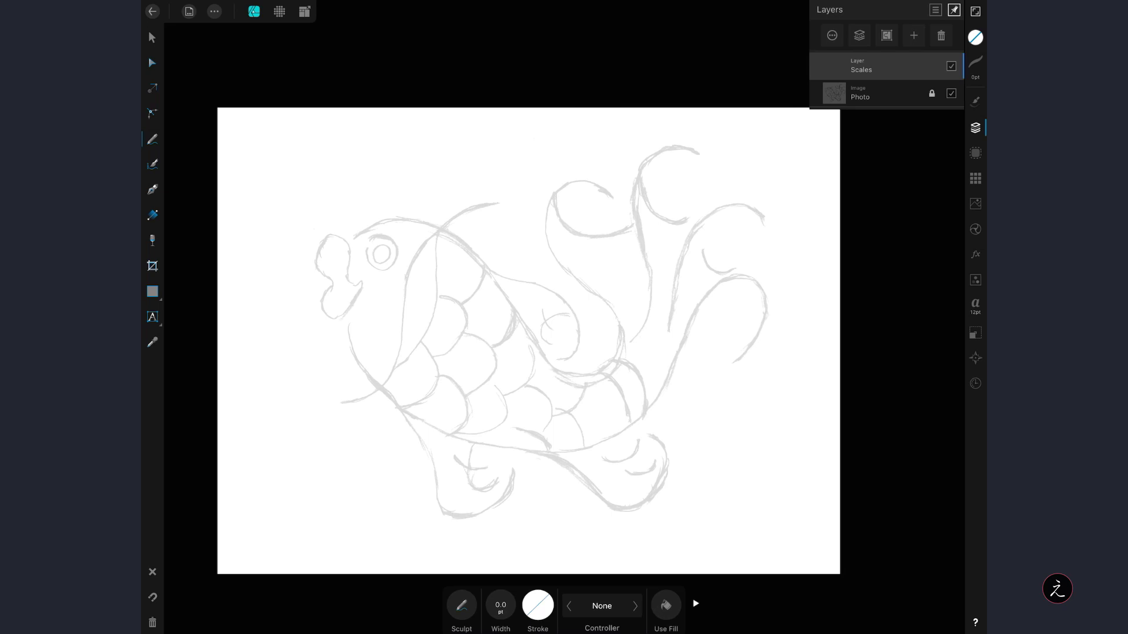
{"action": "left_click", "coordinate": [601, 606]}
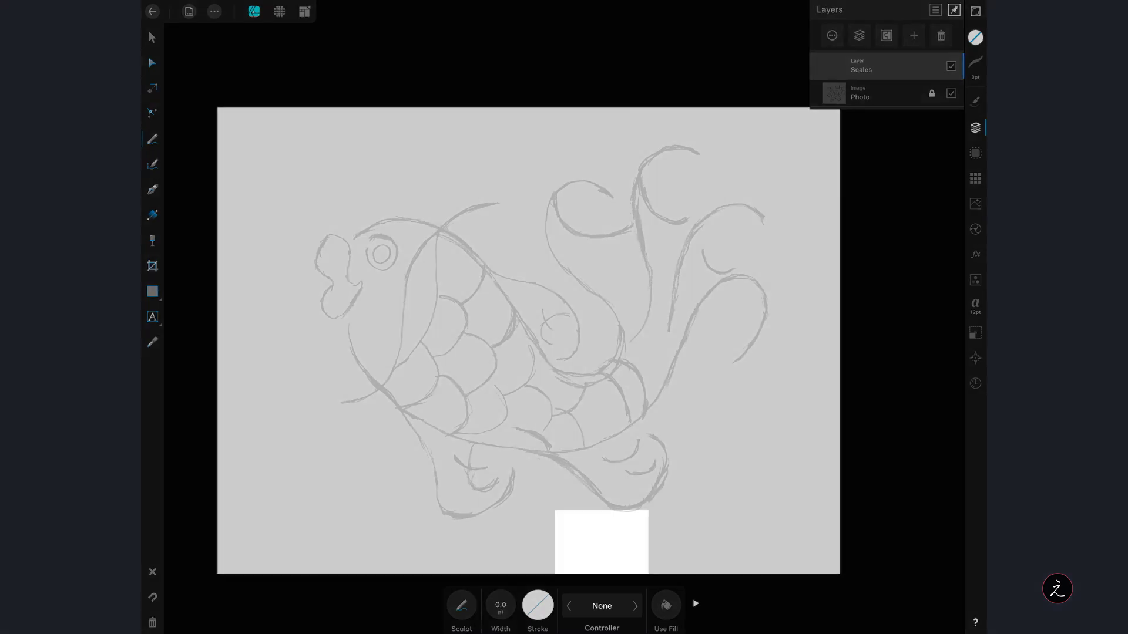
{"action": "left_click_drag", "start_coordinate": [607, 541], "coordinate": [608, 582]}
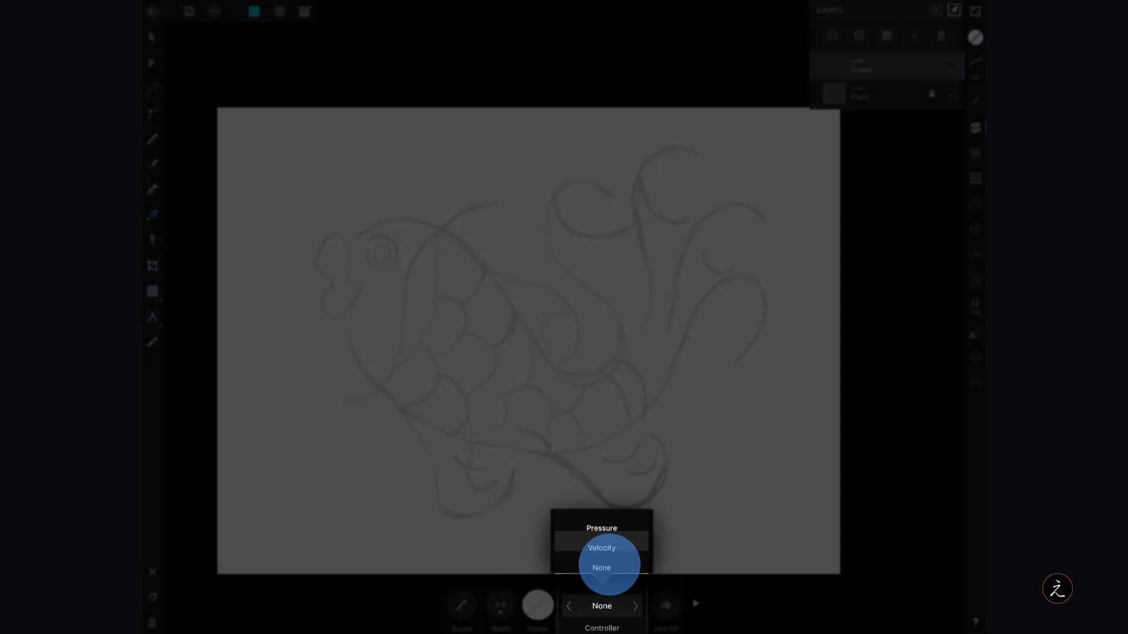
{"action": "left_click_drag", "start_coordinate": [608, 582], "coordinate": [611, 542]}
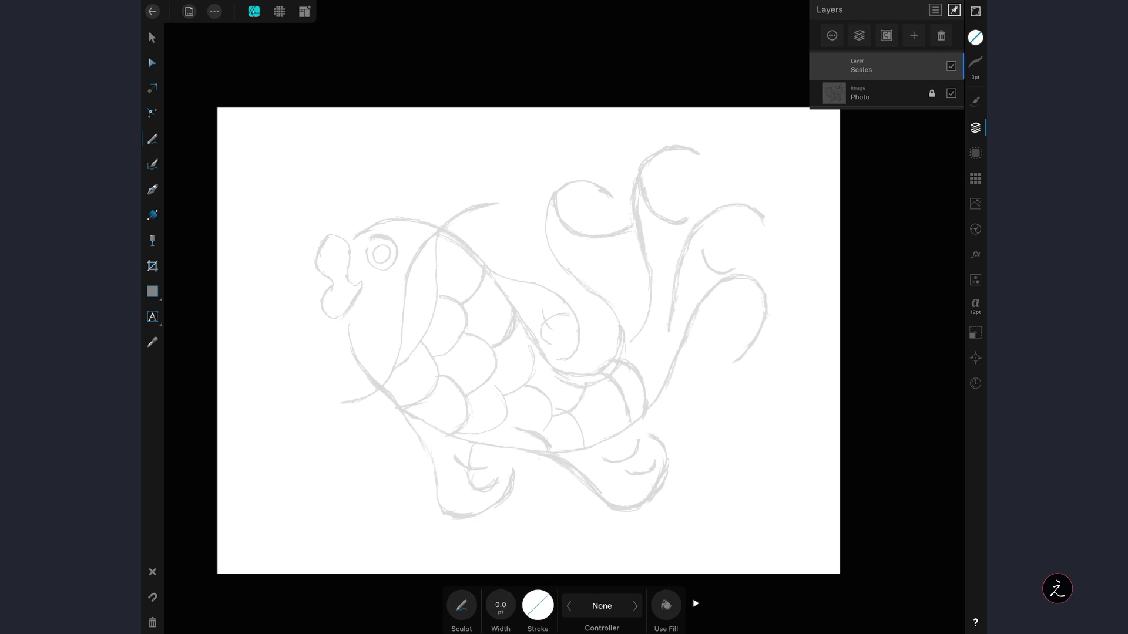
{"action": "left_click", "coordinate": [696, 604]}
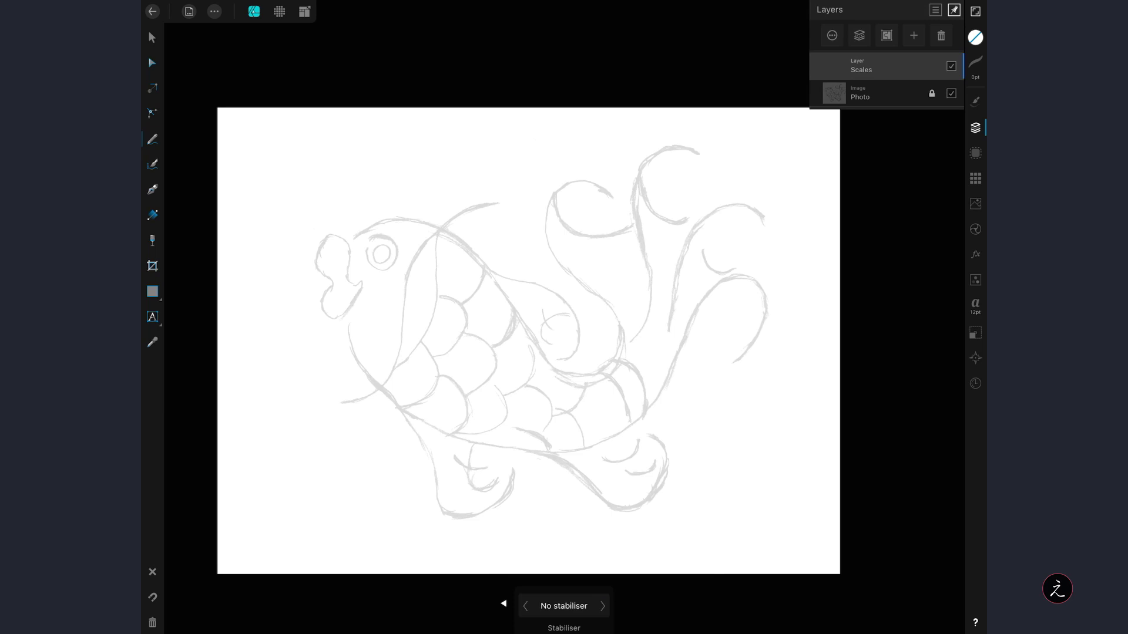
{"action": "left_click", "coordinate": [564, 606]}
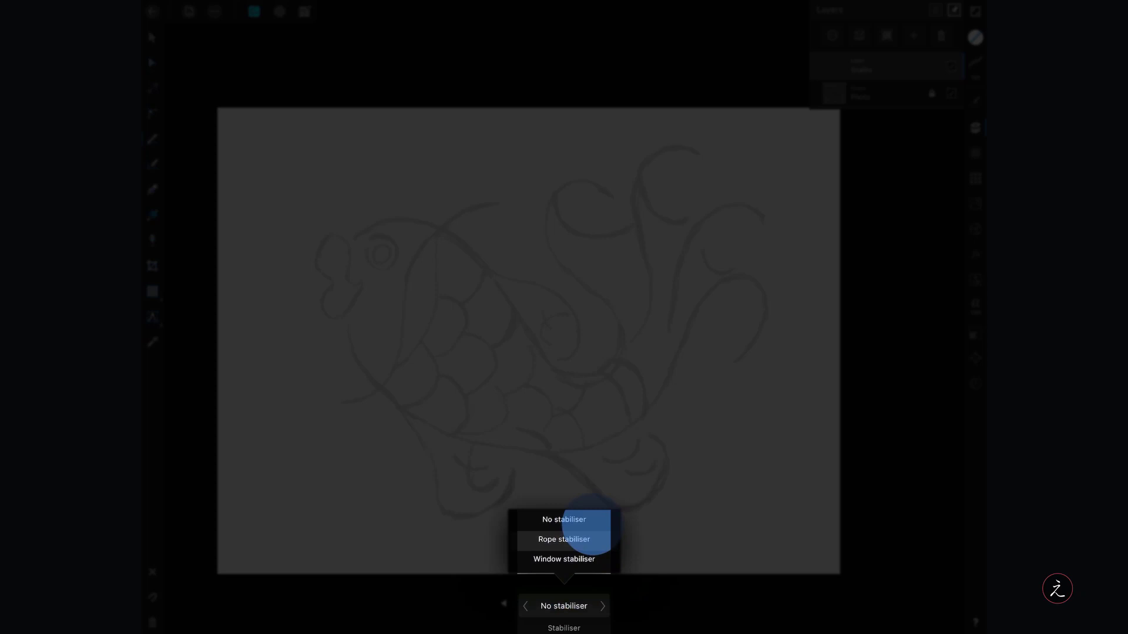
{"action": "left_click_drag", "start_coordinate": [587, 532], "coordinate": [596, 510]}
{"action": "left_click", "coordinate": [597, 517]}
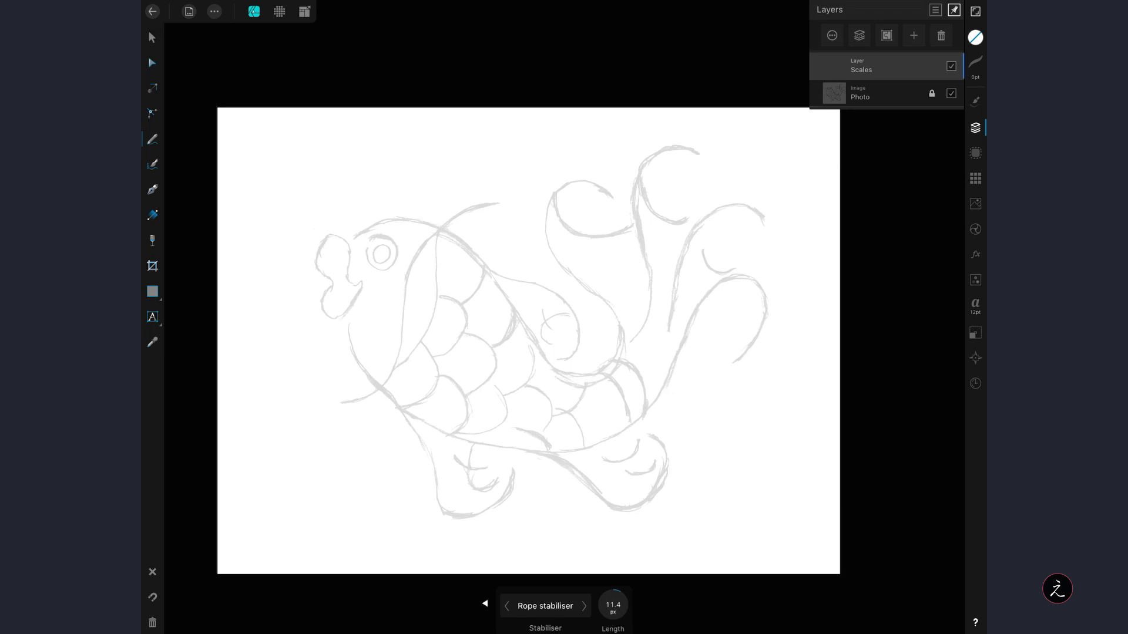
- Set the pencil width to 8.8 pt and trace the first scale arc over the upper body
{"action": "left_click", "coordinate": [975, 65]}
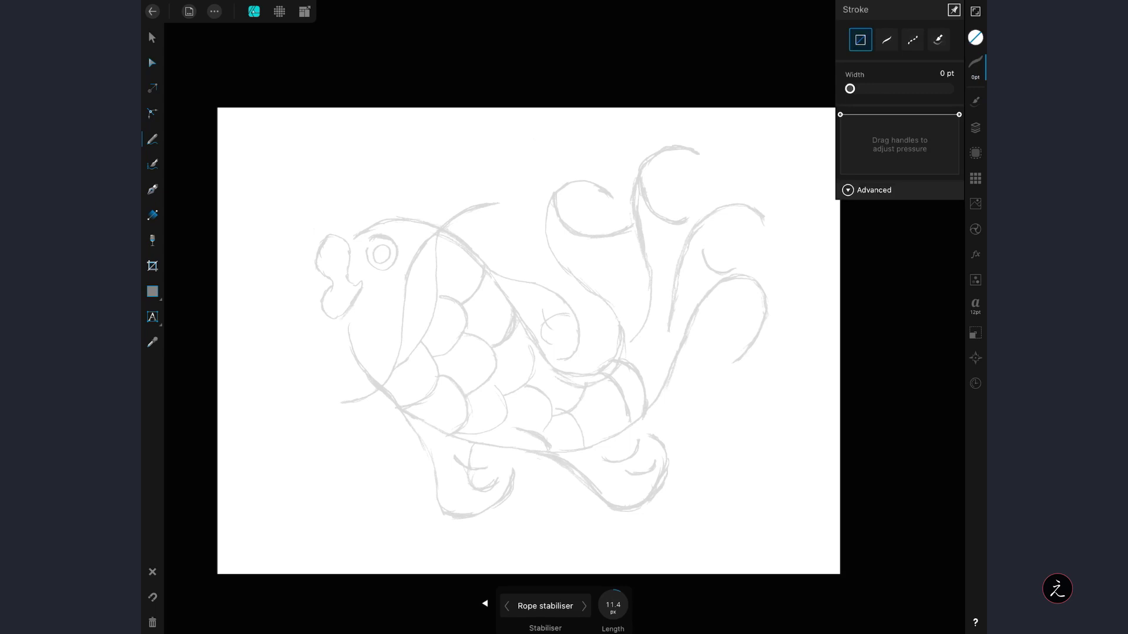
{"action": "left_click_drag", "start_coordinate": [850, 89], "coordinate": [858, 88]}
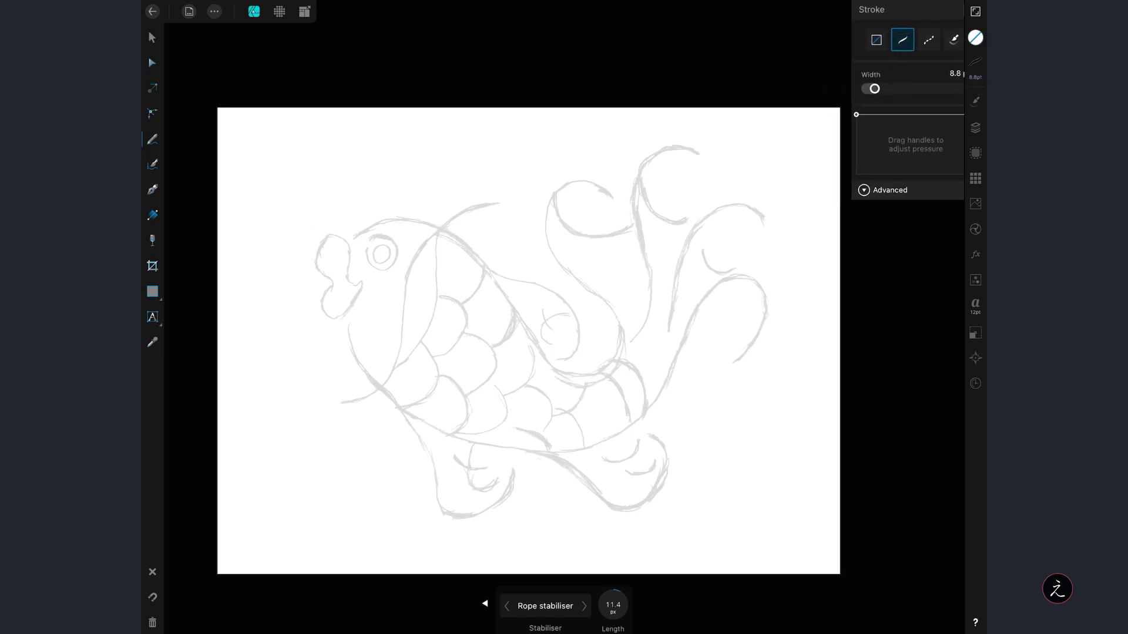
{"action": "left_click", "coordinate": [975, 65]}
{"action": "left_click", "coordinate": [976, 127]}
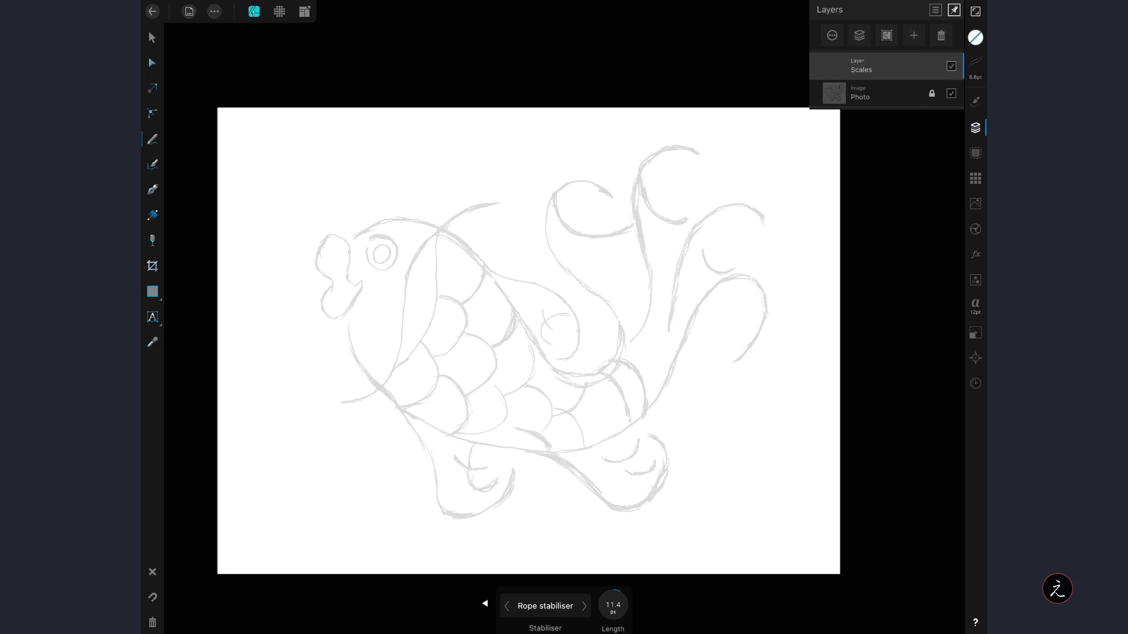
{"action": "scroll", "coordinate": [448, 270], "scroll_direction": "up", "scroll_amount": 5}
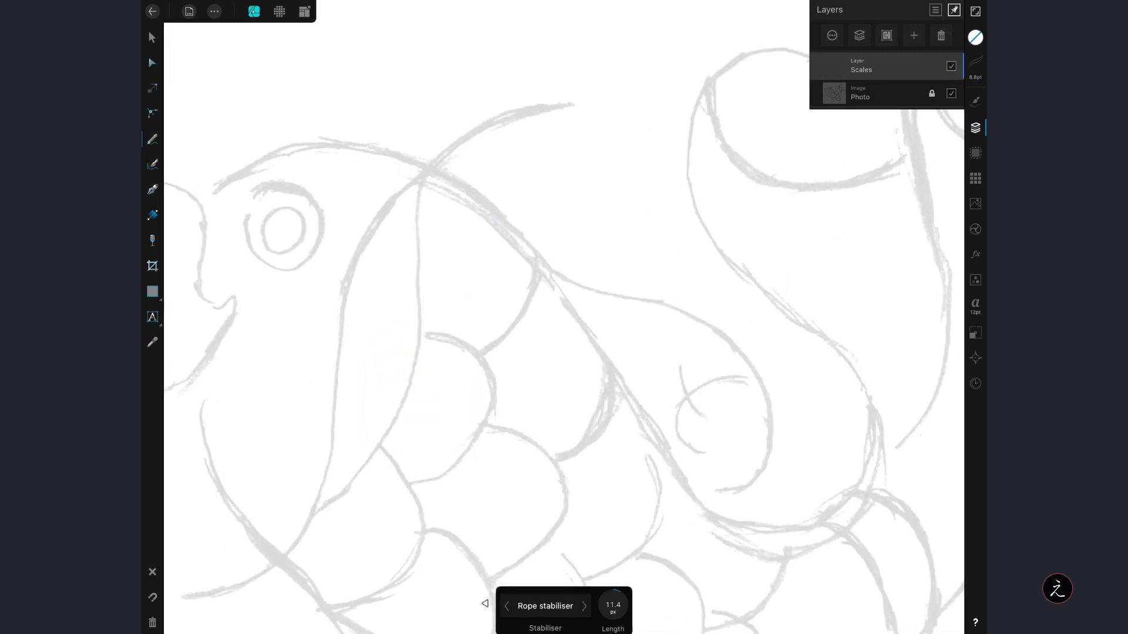
{"action": "left_click_drag", "start_coordinate": [476, 351], "coordinate": [533, 265]}
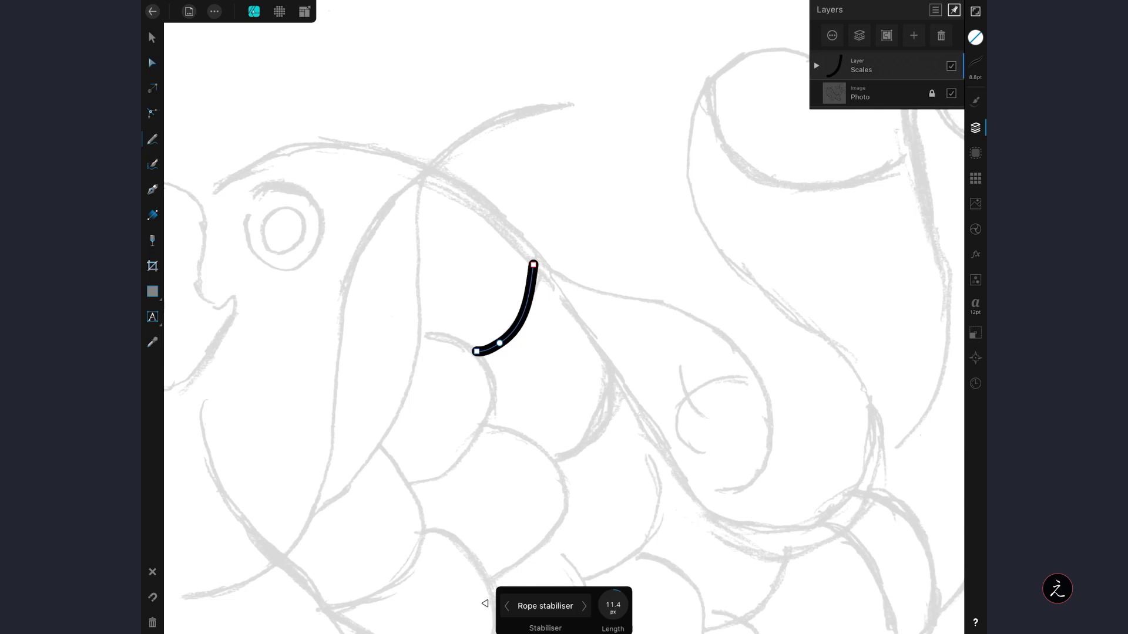
- Arch the pressure curve so strokes taper at both ends, then draw a larger scale arc below
{"action": "left_click", "coordinate": [975, 64]}
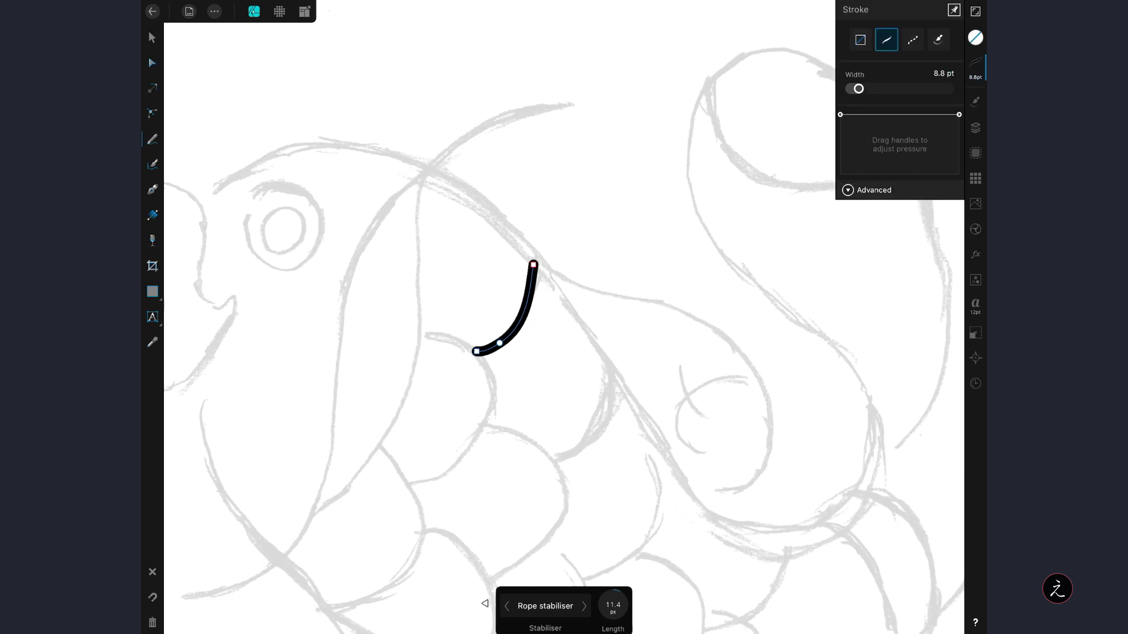
{"action": "left_click_drag", "start_coordinate": [840, 115], "coordinate": [840, 175]}
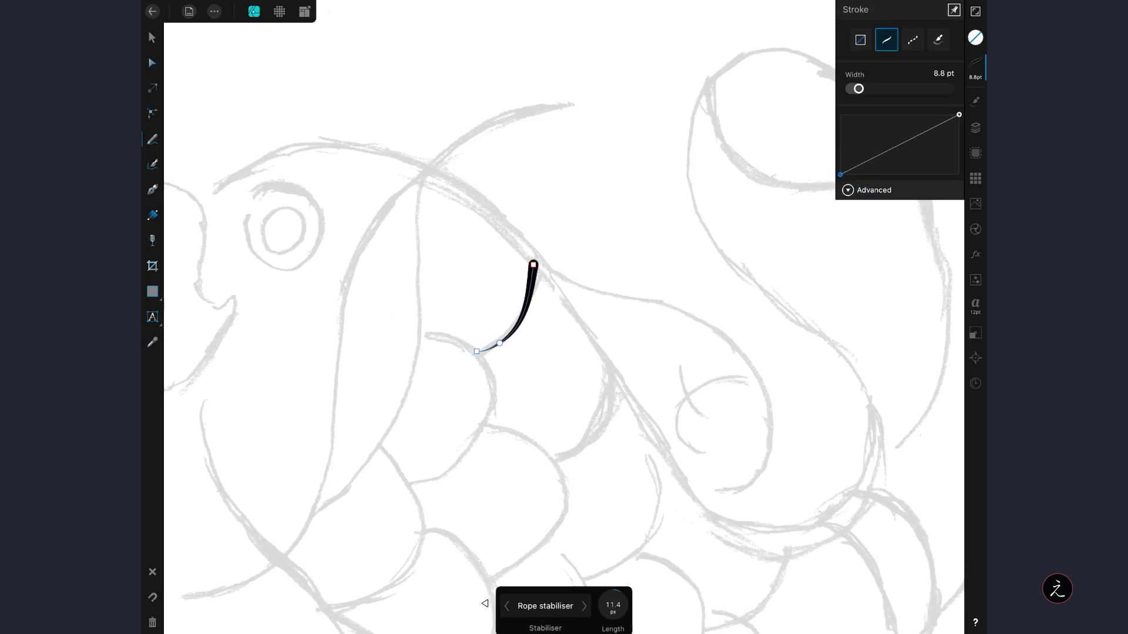
{"action": "mouse_move", "coordinate": [959, 114]}
{"action": "left_mouse_down"}
{"action": "mouse_move", "coordinate": [959, 175]}
{"action": "mouse_move", "coordinate": [899, 166]}
{"action": "mouse_move", "coordinate": [903, 115]}
{"action": "left_mouse_up"}
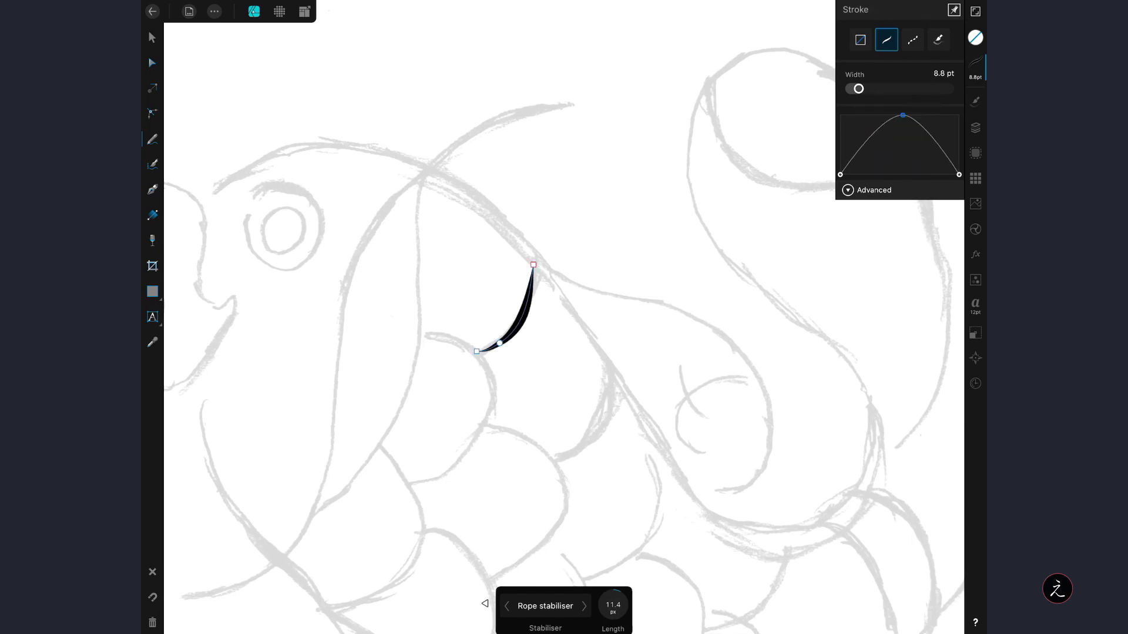
{"action": "mouse_move", "coordinate": [409, 485]}
{"action": "left_mouse_down"}
{"action": "mouse_move", "coordinate": [443, 466]}
{"action": "mouse_move", "coordinate": [485, 403]}
{"action": "mouse_move", "coordinate": [446, 333]}
{"action": "mouse_move", "coordinate": [436, 340]}
{"action": "left_mouse_up"}
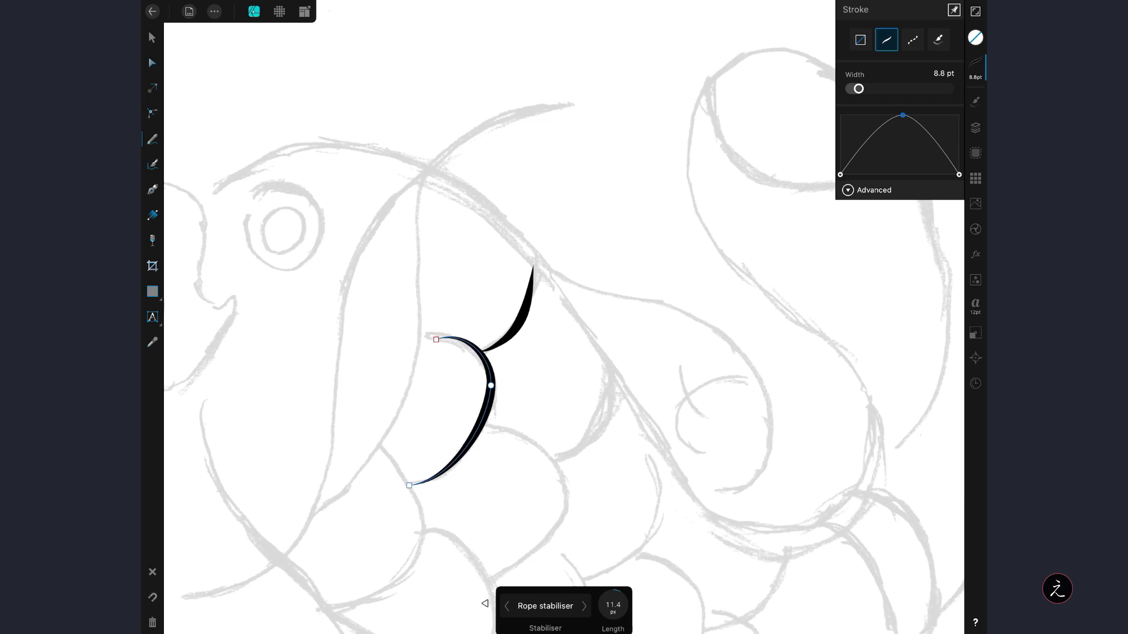
- With the Node tool, bend the lower scale arc and shift its top end left
{"action": "left_click", "coordinate": [152, 63]}
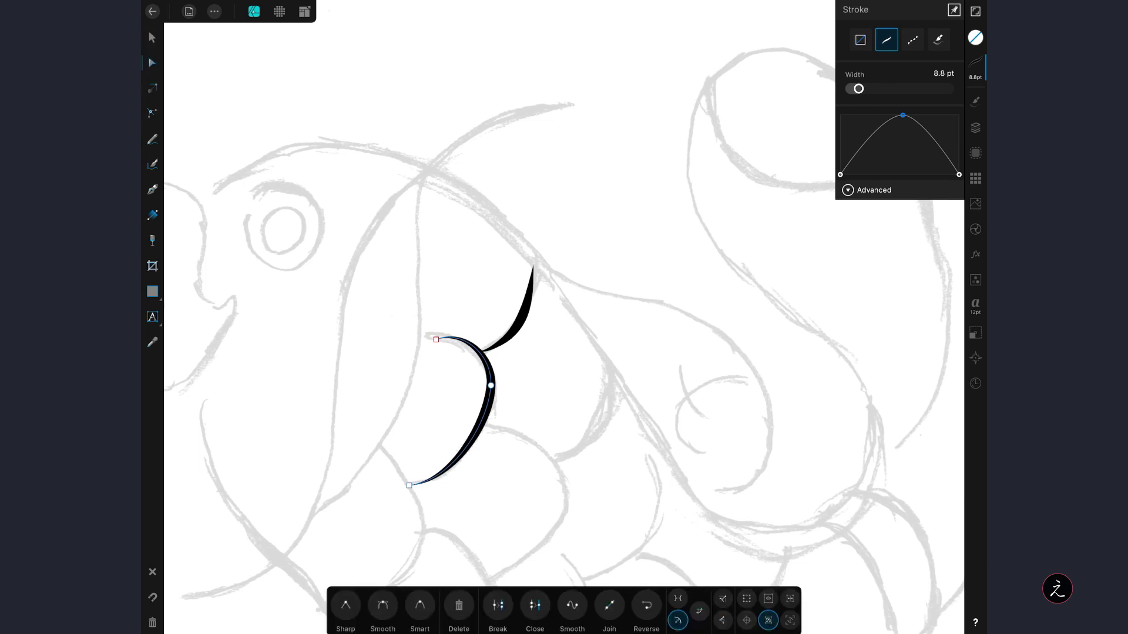
{"action": "left_click_drag", "start_coordinate": [491, 385], "coordinate": [491, 403]}
{"action": "left_click_drag", "start_coordinate": [436, 340], "coordinate": [421, 335]}
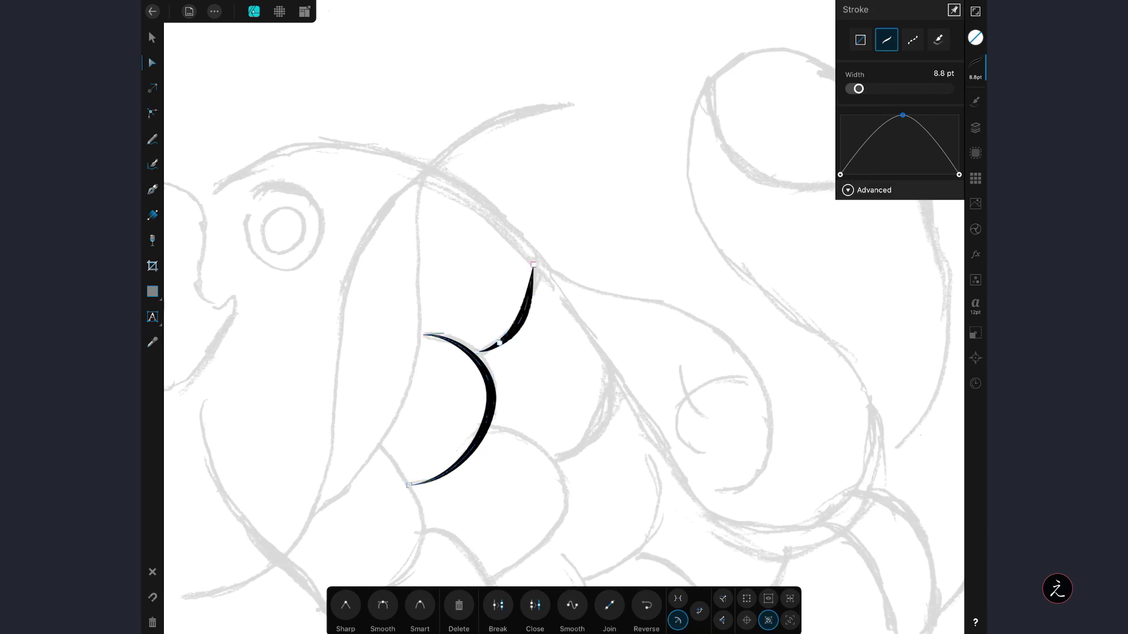
- Remove an extra point from the upper arc and reshape it into a hooked curve
{"action": "left_click", "coordinate": [500, 343]}
{"action": "left_click", "coordinate": [459, 606]}
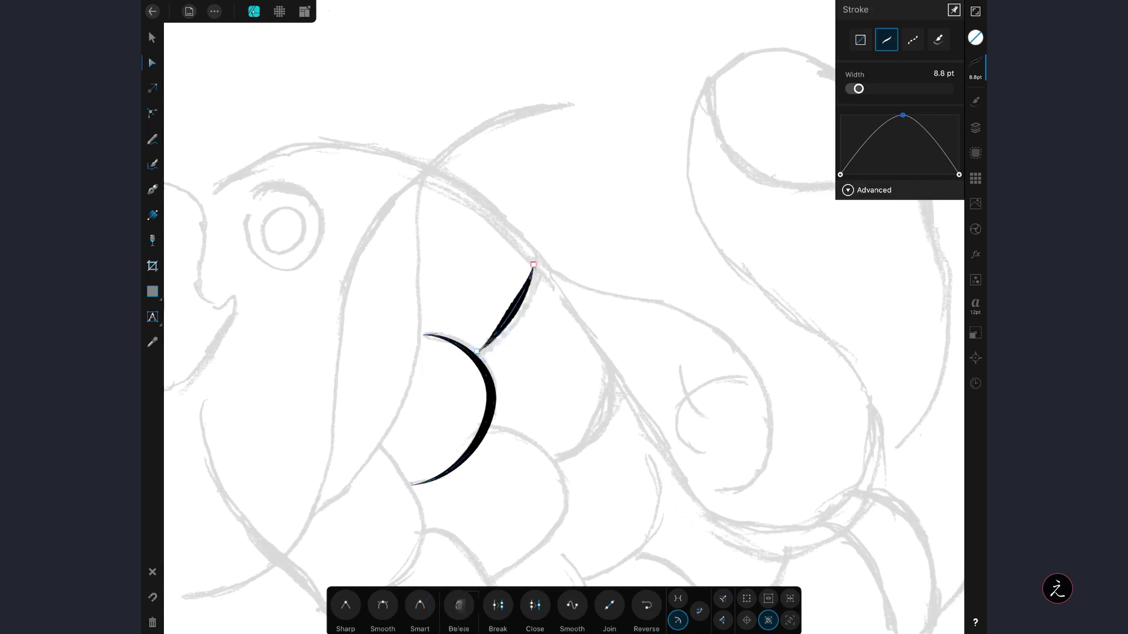
{"action": "left_click", "coordinate": [513, 310]}
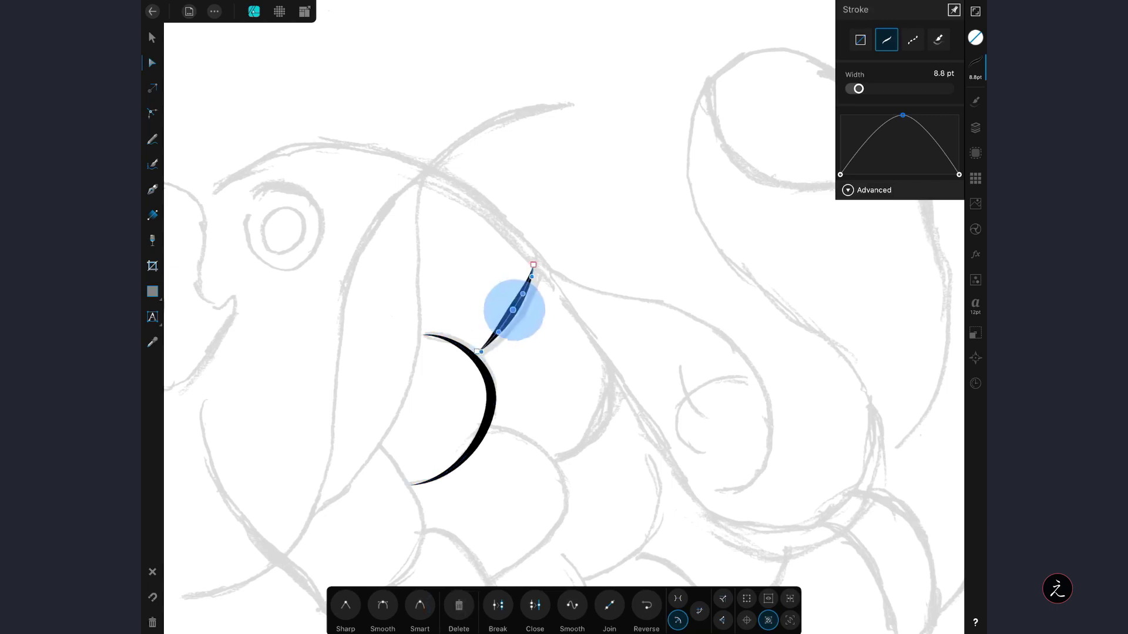
{"action": "left_click_drag", "start_coordinate": [513, 309], "coordinate": [522, 314]}
{"action": "left_click_drag", "start_coordinate": [532, 276], "coordinate": [538, 278]}
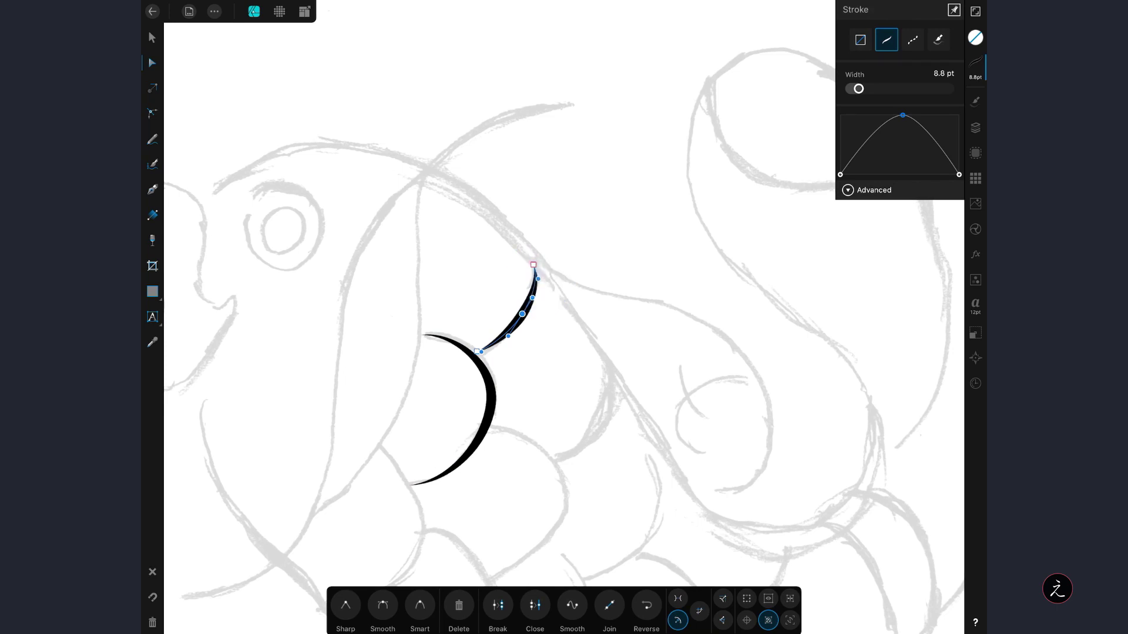
{"action": "left_click_drag", "start_coordinate": [508, 336], "coordinate": [488, 353]}
{"action": "left_click_drag", "start_coordinate": [522, 314], "coordinate": [524, 318]}
{"action": "left_click", "coordinate": [555, 329]}
- Select several scale strokes across the fish's body for adjustment
{"action": "scroll", "coordinate": [343, 276], "scroll_direction": "down", "scroll_amount": 3}
{"action": "scroll", "coordinate": [381, 239], "scroll_direction": "up", "scroll_amount": 2}
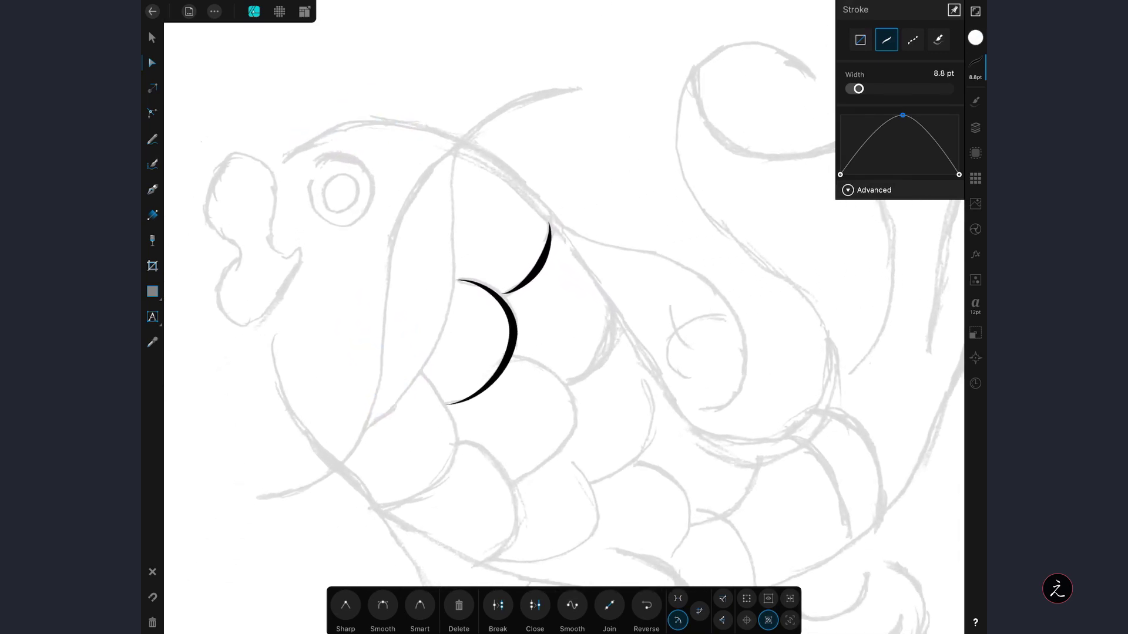
{"action": "scroll", "coordinate": [312, 270], "scroll_direction": "down", "scroll_amount": 5}
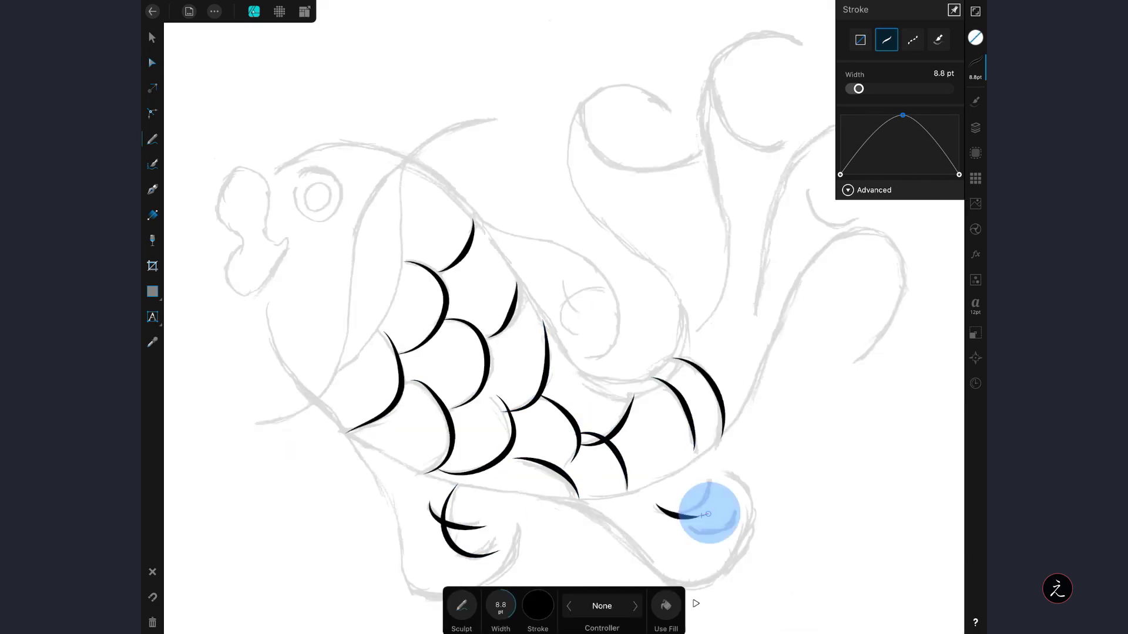
{"action": "scroll", "coordinate": [564, 317], "scroll_direction": "up", "scroll_amount": 3}
{"action": "left_click", "coordinate": [377, 290]}
{"action": "left_click", "coordinate": [650, 504]}
{"action": "left_click", "coordinate": [750, 446]}
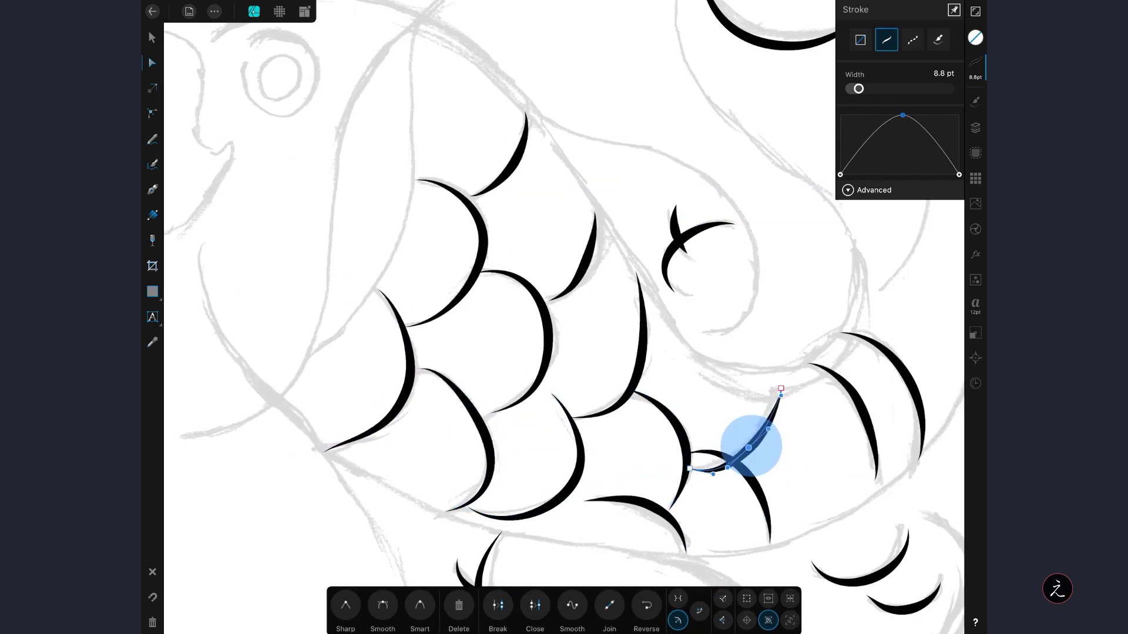
{"action": "left_click", "coordinate": [860, 409]}
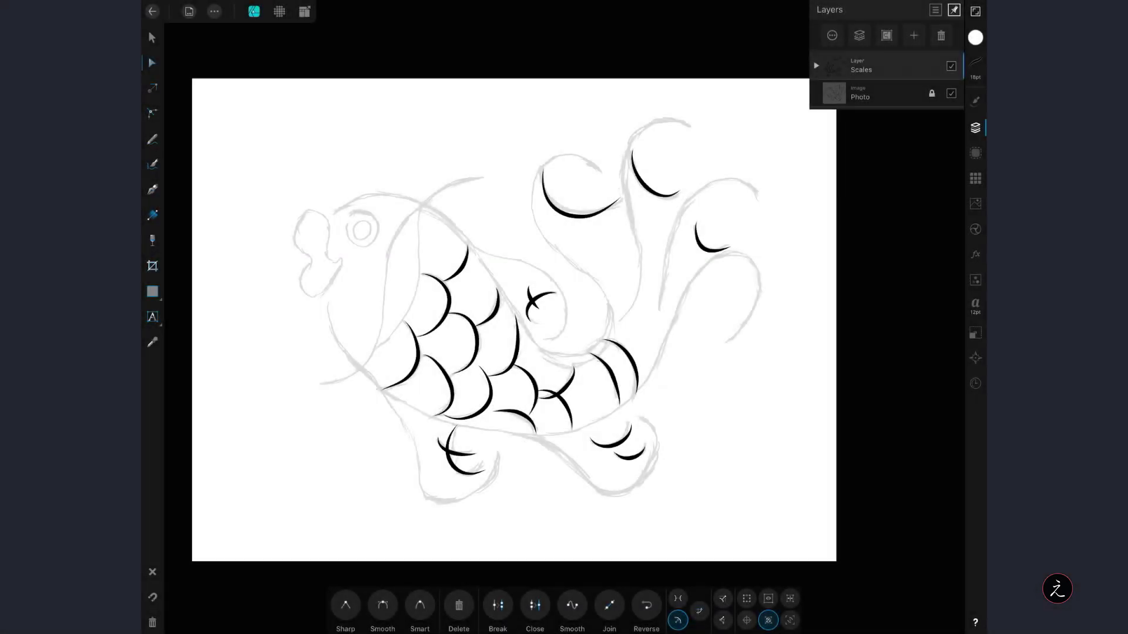
- Add an empty layer above Scales and name it 'Contour'
{"action": "left_click", "coordinate": [913, 35]}
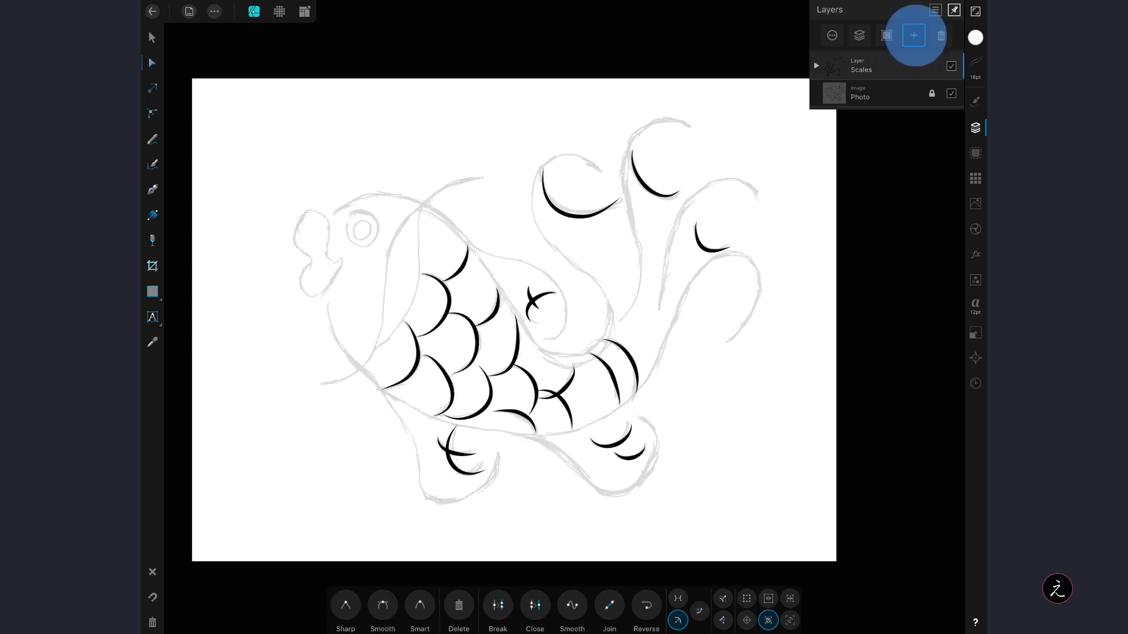
{"action": "left_click", "coordinate": [899, 73]}
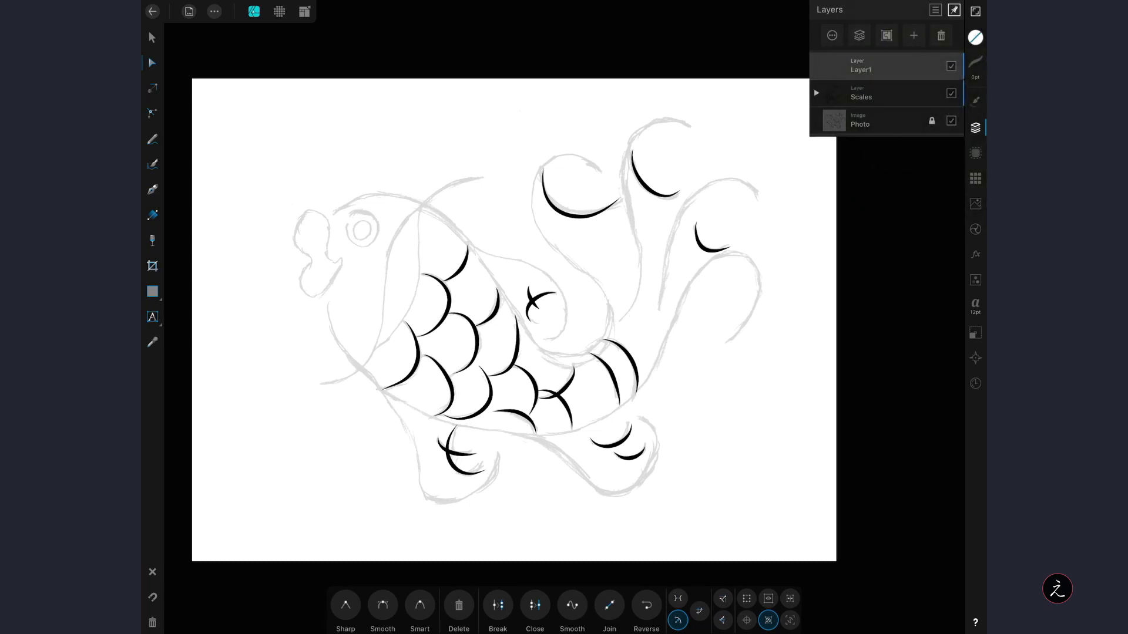
{"action": "left_click", "coordinate": [869, 66]}
{"action": "left_click", "coordinate": [887, 33]}
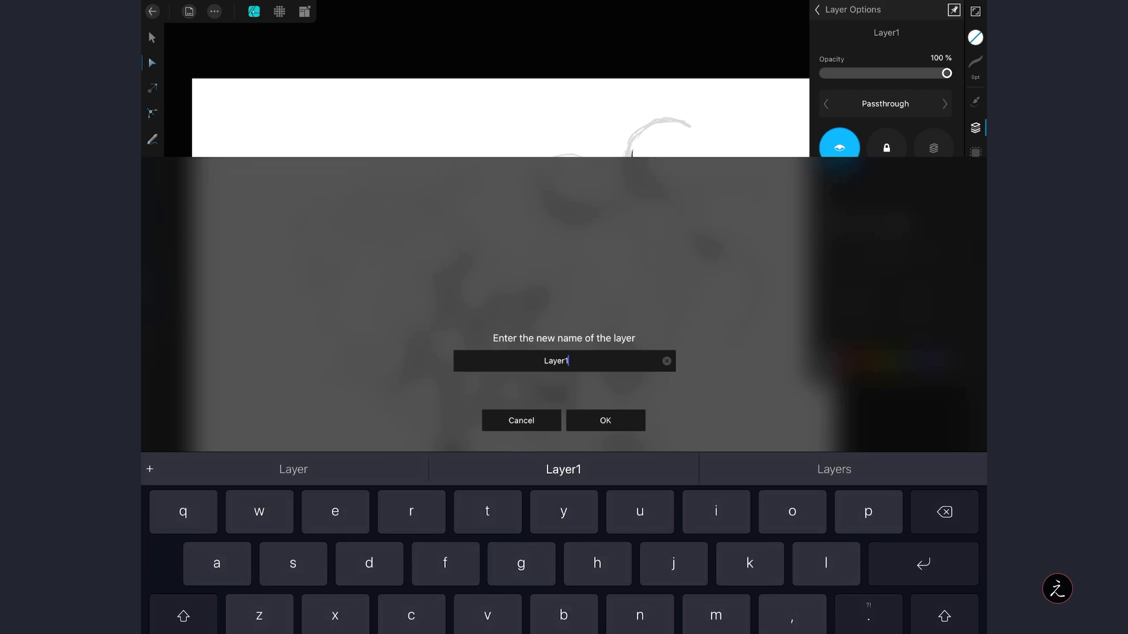
{"action": "left_click", "coordinate": [667, 174]}
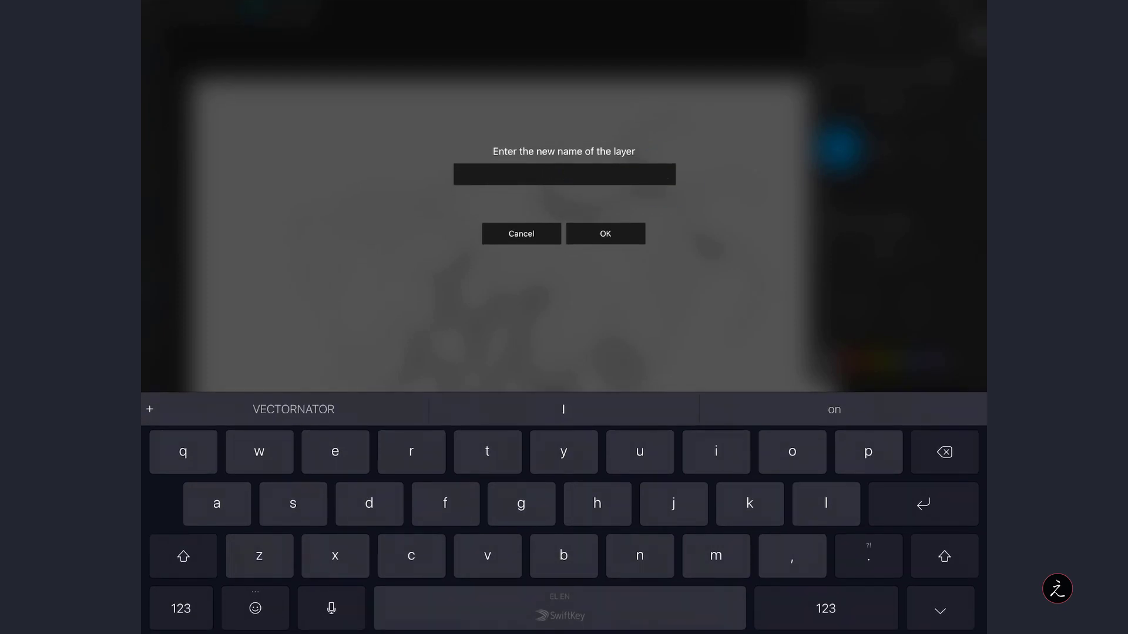
{"action": "type", "text": "Cont"}
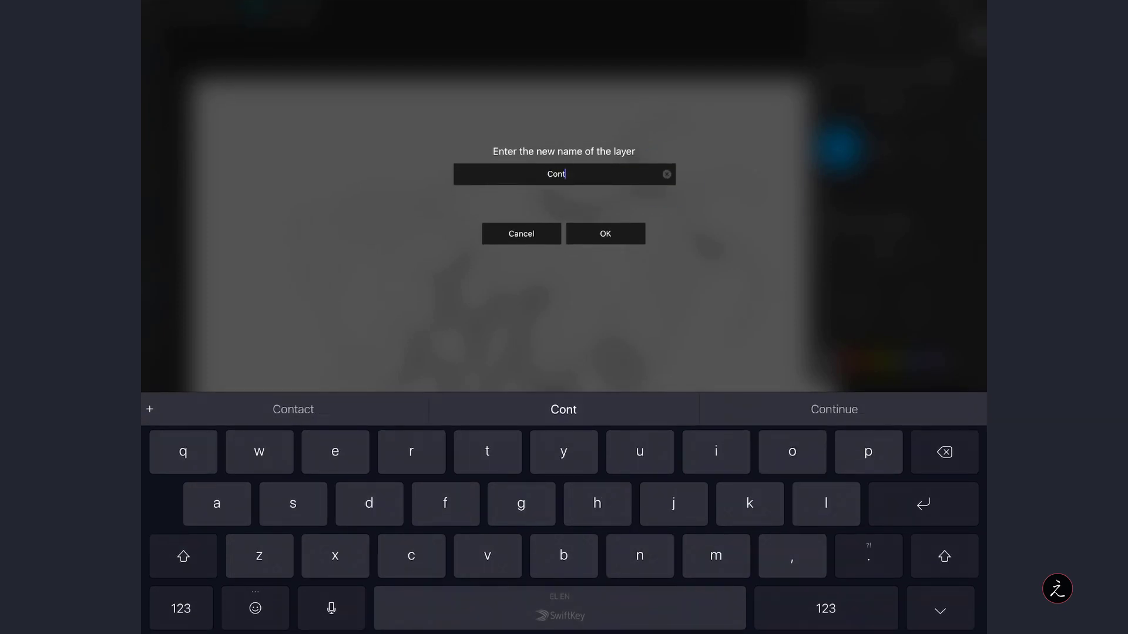
{"action": "type", "text": "ou"}
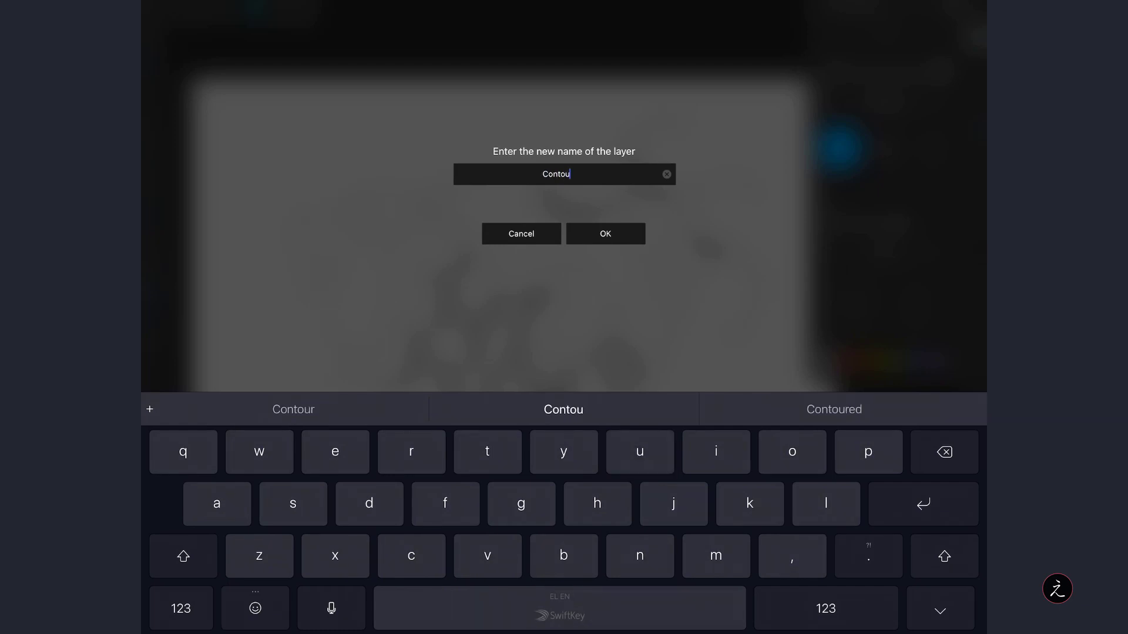
{"action": "type", "text": "t"}
{"action": "key", "text": "BackSpace"}
{"action": "type", "text": "r"}
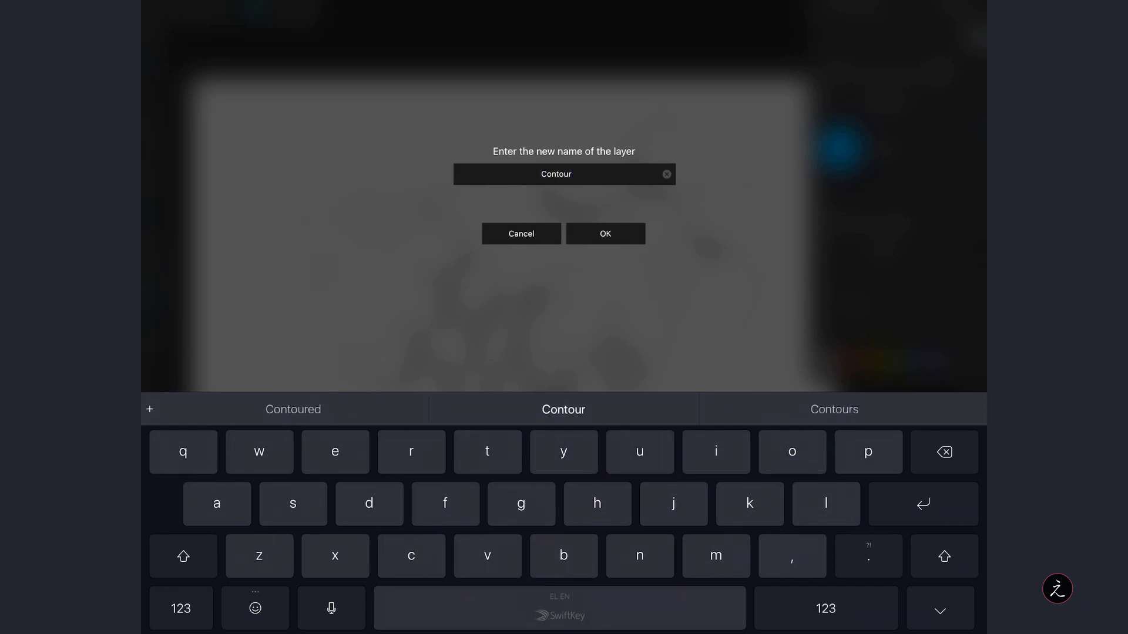
{"action": "key", "text": "Return"}
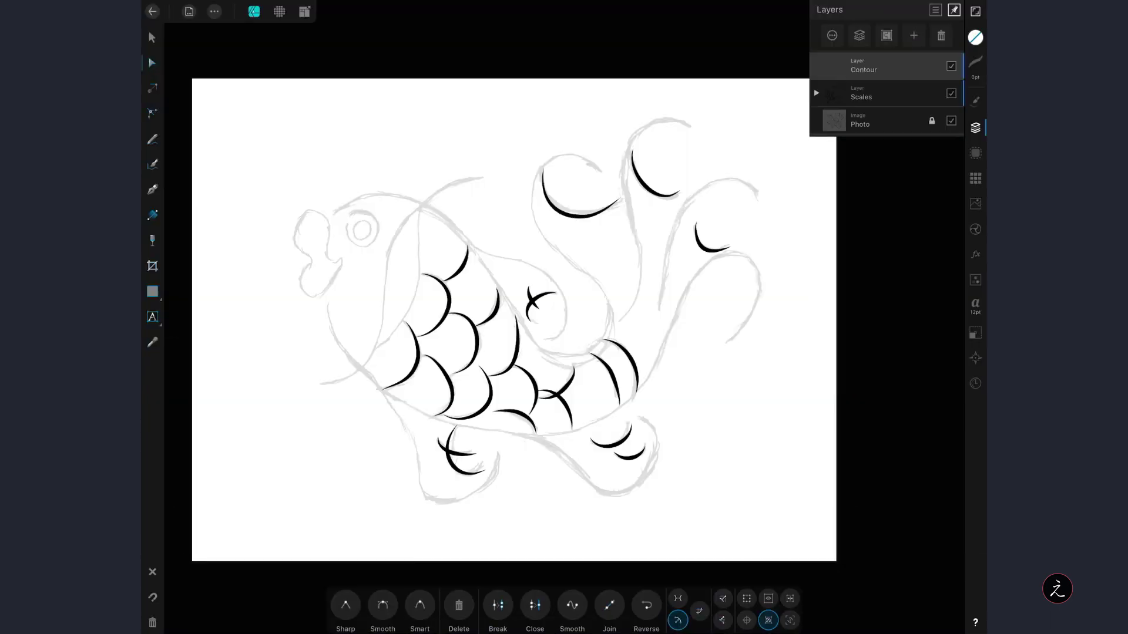
- Reshape the pencil's pressure curve, give it width, and draw the outline along the fish's back
{"action": "left_click", "coordinate": [153, 139]}
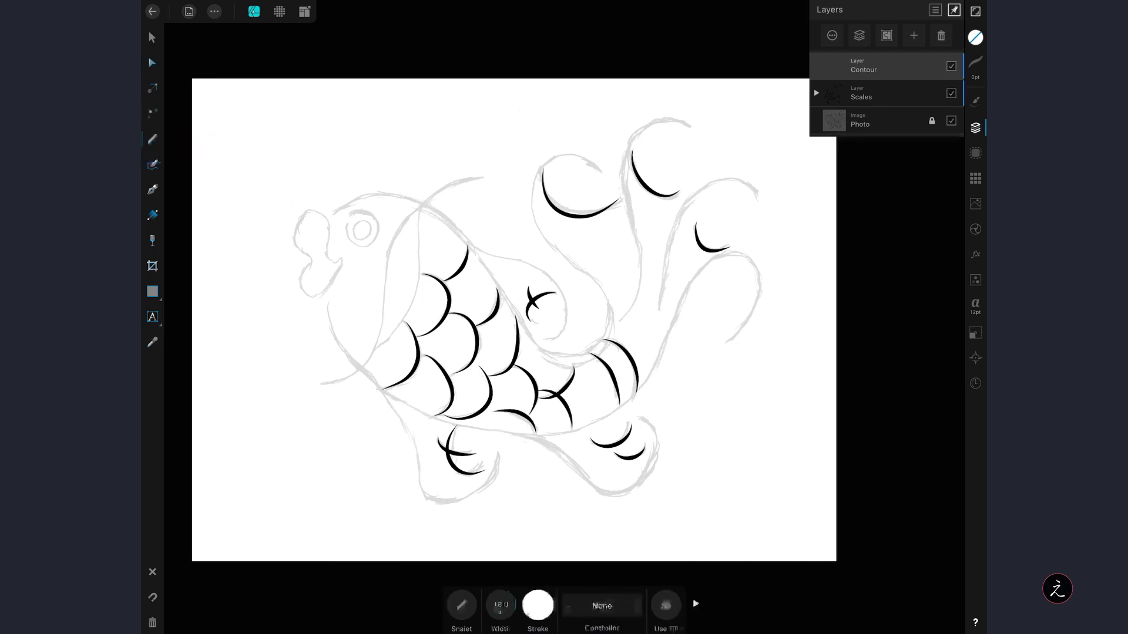
{"action": "left_click", "coordinate": [975, 61]}
{"action": "left_click_drag", "start_coordinate": [840, 115], "coordinate": [841, 175]}
{"action": "mouse_move", "coordinate": [959, 114]}
{"action": "left_mouse_down"}
{"action": "mouse_move", "coordinate": [959, 175]}
{"action": "mouse_move", "coordinate": [900, 115]}
{"action": "left_mouse_up"}
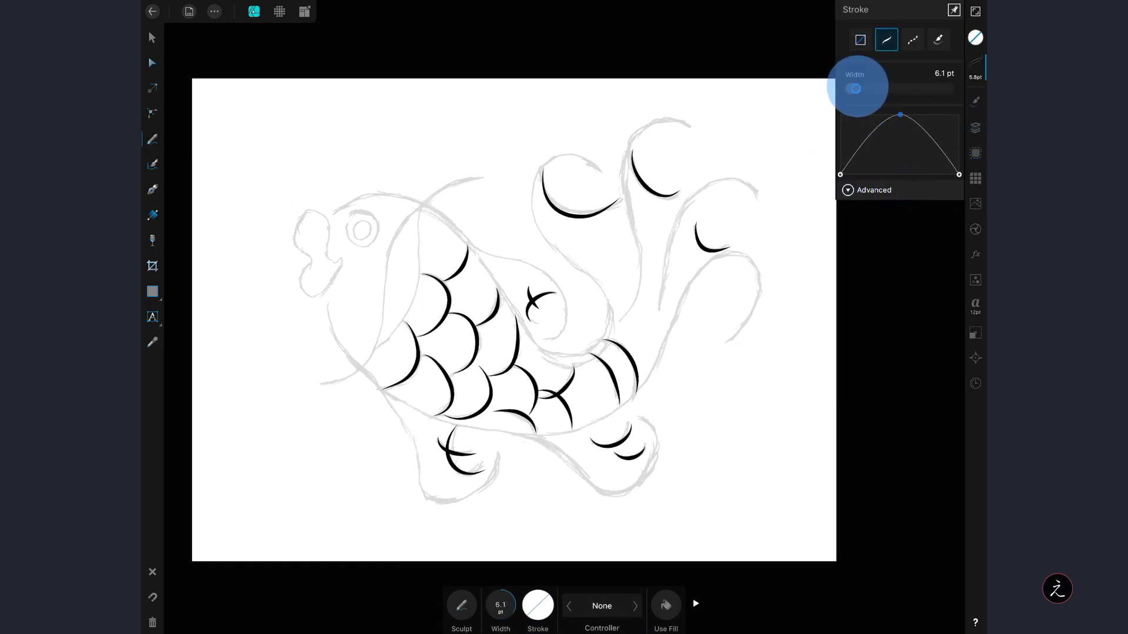
{"action": "left_click_drag", "start_coordinate": [850, 89], "coordinate": [856, 89]}
{"action": "mouse_move", "coordinate": [335, 208]}
{"action": "left_mouse_down"}
{"action": "mouse_move", "coordinate": [538, 356]}
{"action": "mouse_move", "coordinate": [614, 340]}
{"action": "mouse_move", "coordinate": [584, 277]}
{"action": "mouse_move", "coordinate": [523, 207]}
{"action": "mouse_move", "coordinate": [584, 154]}
{"action": "mouse_move", "coordinate": [602, 169]}
{"action": "left_mouse_up"}
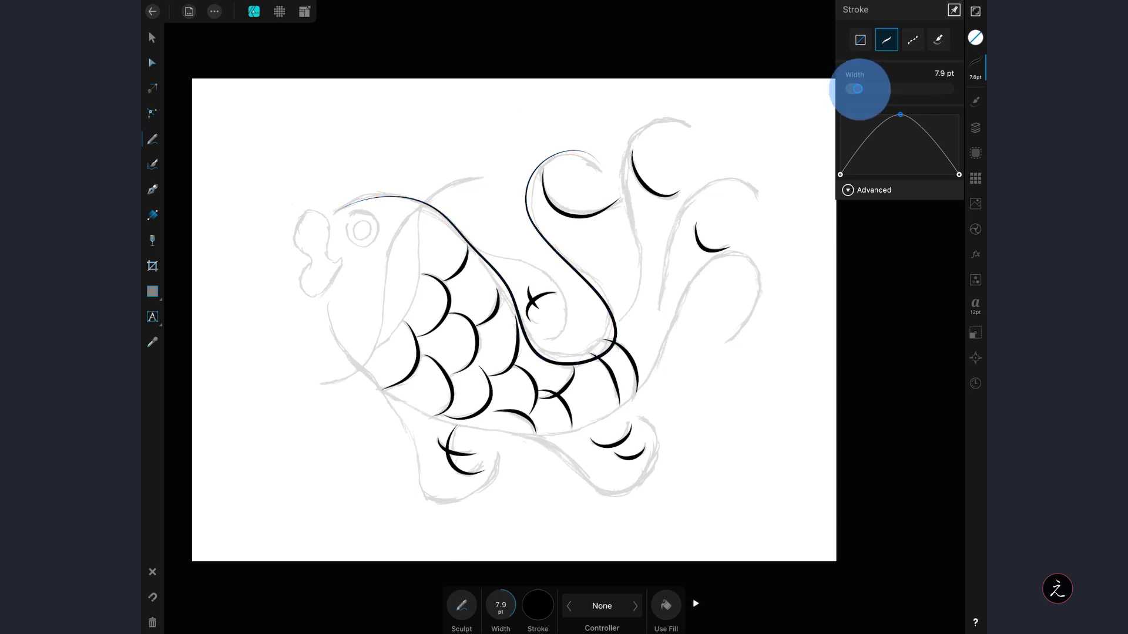
- Thicken the outline stroke to about 14 pt and add pressure points tapering both ends
{"action": "mouse_move", "coordinate": [857, 89]}
{"action": "left_mouse_down"}
{"action": "mouse_move", "coordinate": [886, 88]}
{"action": "mouse_move", "coordinate": [863, 88]}
{"action": "left_mouse_up"}
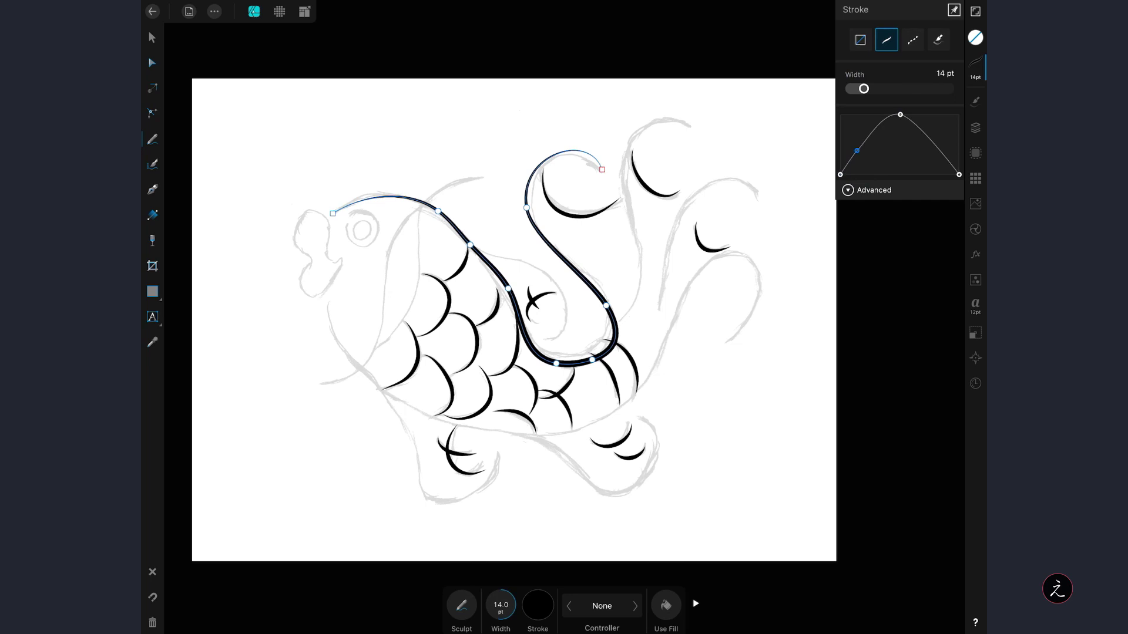
{"action": "left_click_drag", "start_coordinate": [856, 158], "coordinate": [846, 148]}
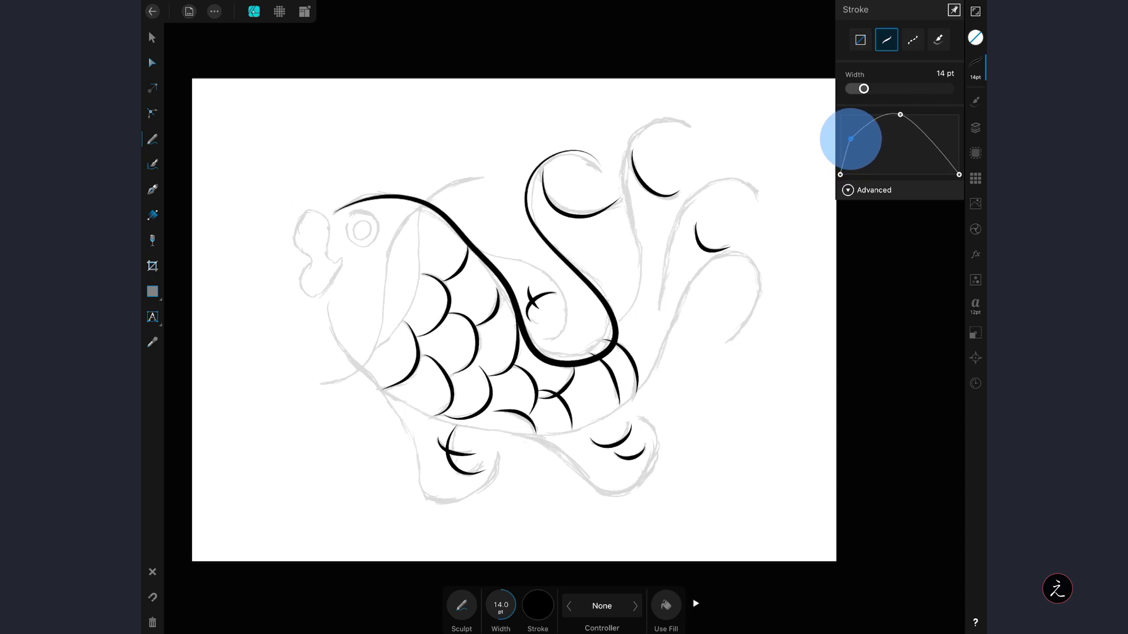
{"action": "left_click_drag", "start_coordinate": [846, 148], "coordinate": [850, 144]}
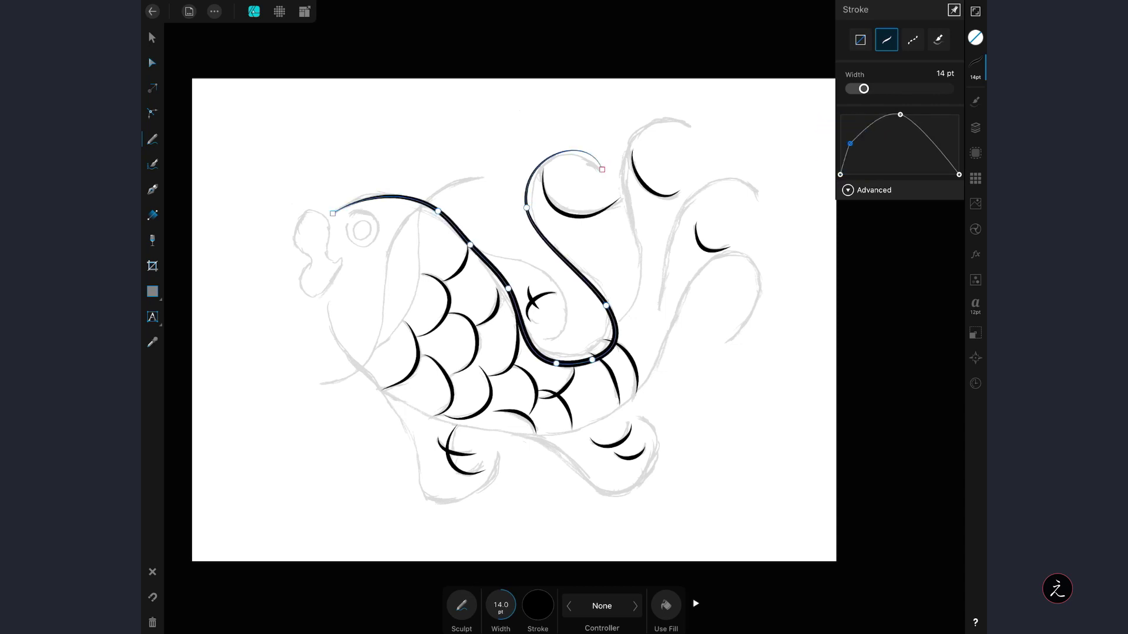
{"action": "left_click_drag", "start_coordinate": [939, 144], "coordinate": [955, 141]}
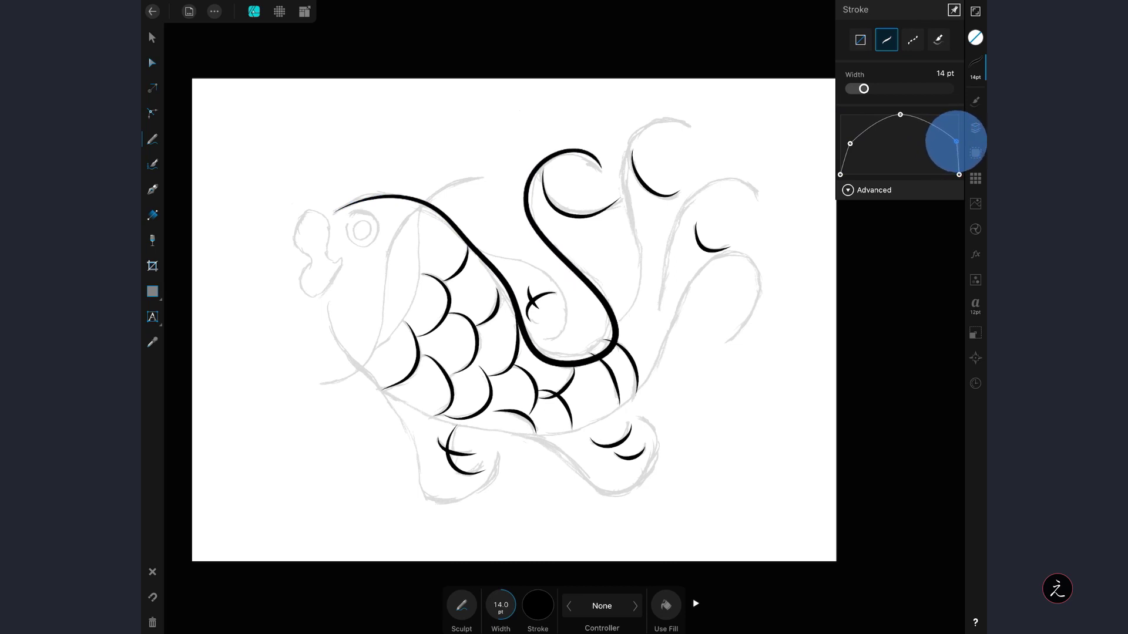
{"action": "left_click_drag", "start_coordinate": [955, 141], "coordinate": [954, 144]}
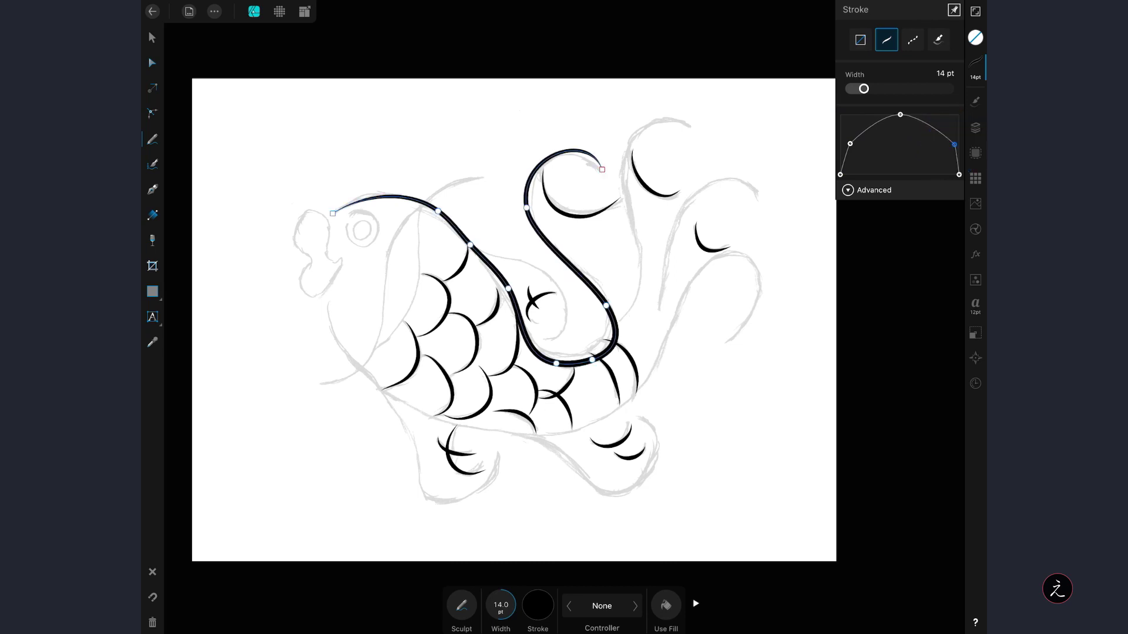
{"action": "left_click", "coordinate": [152, 63]}
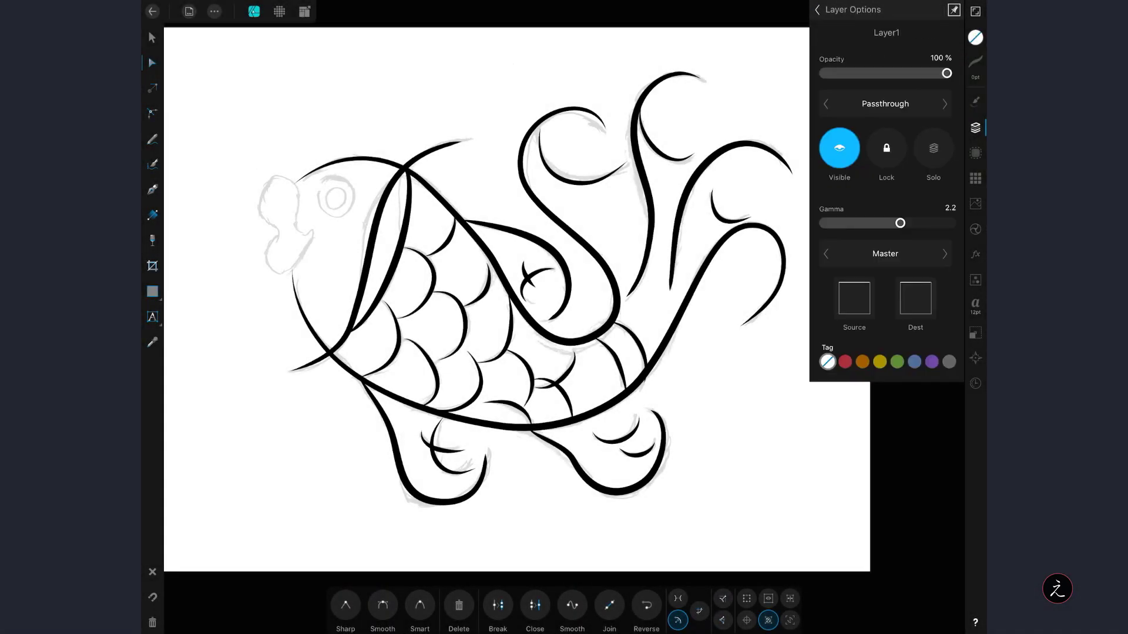
- Name the new layer 'Mouth' and trace the fish's lips as a closed pencil loop
{"action": "type", "text": "Mouth"}
{"action": "key", "text": "Return"}
{"action": "scroll", "coordinate": [411, 264], "scroll_direction": "up", "scroll_amount": 5}
{"action": "left_click", "coordinate": [152, 139]}
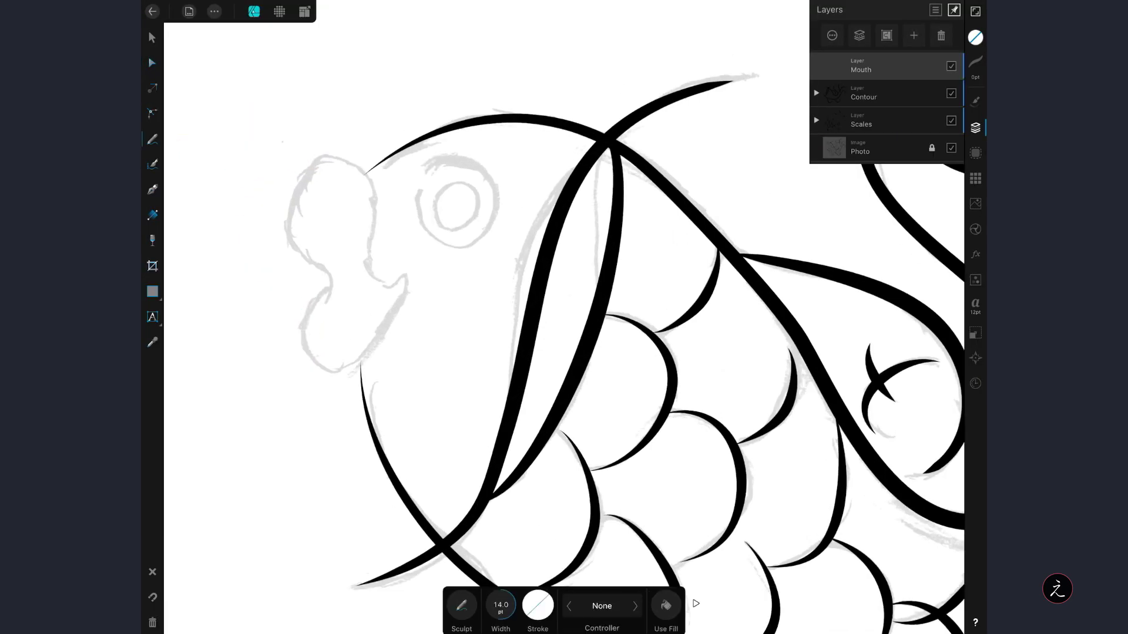
{"action": "left_click", "coordinate": [976, 62]}
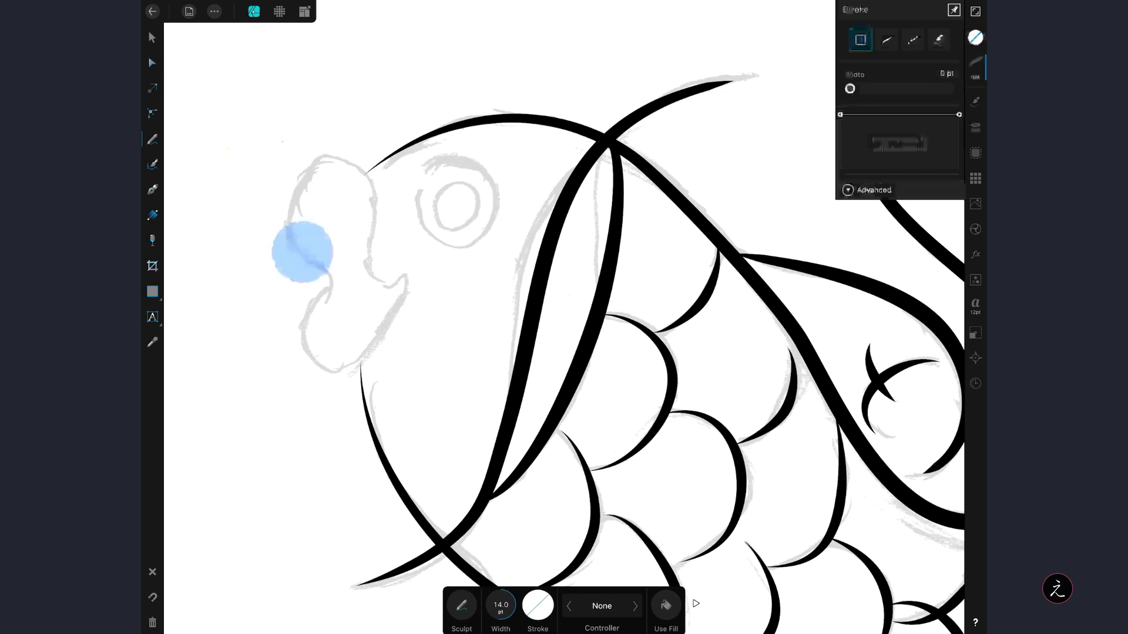
{"action": "mouse_move", "coordinate": [302, 247]}
{"action": "left_mouse_down"}
{"action": "mouse_move", "coordinate": [372, 201]}
{"action": "mouse_move", "coordinate": [386, 340]}
{"action": "mouse_move", "coordinate": [304, 252]}
{"action": "left_mouse_up"}
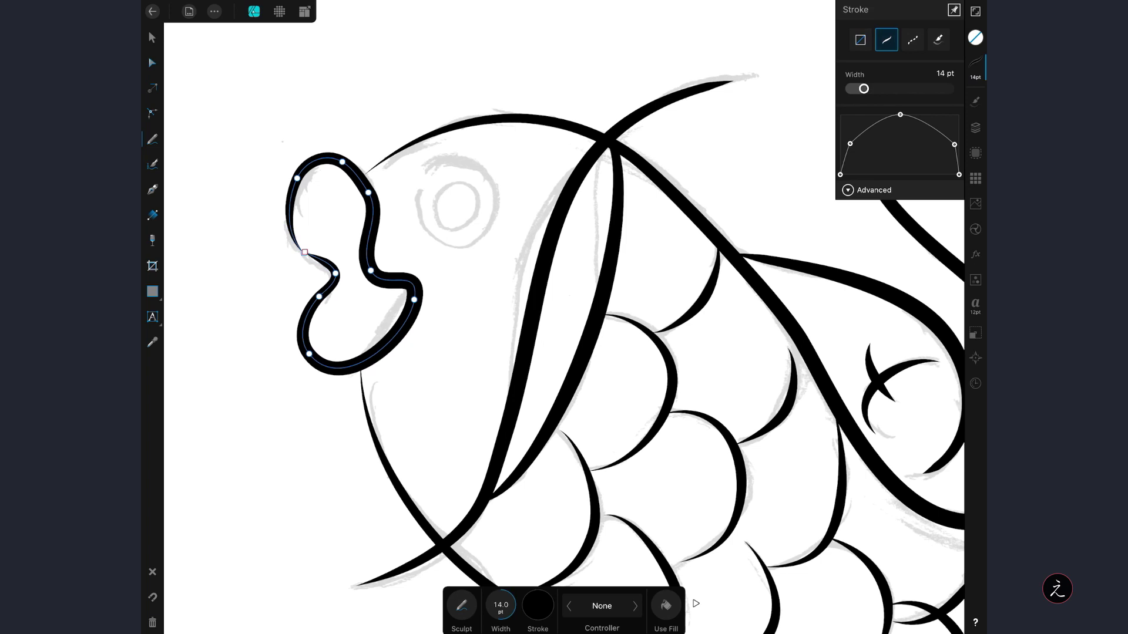
- Reset the pressure curve to even width and thin the mouth stroke to 5.2 pt
{"action": "left_click", "coordinate": [899, 147]}
{"action": "left_click", "coordinate": [885, 75]}
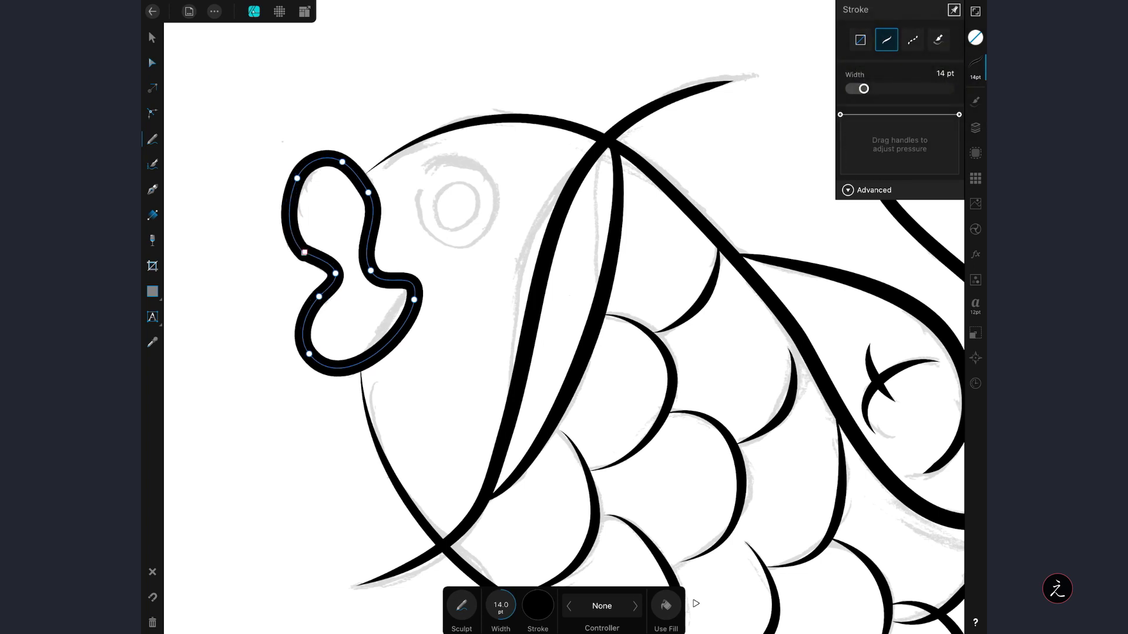
{"action": "left_click_drag", "start_coordinate": [864, 88], "coordinate": [855, 88]}
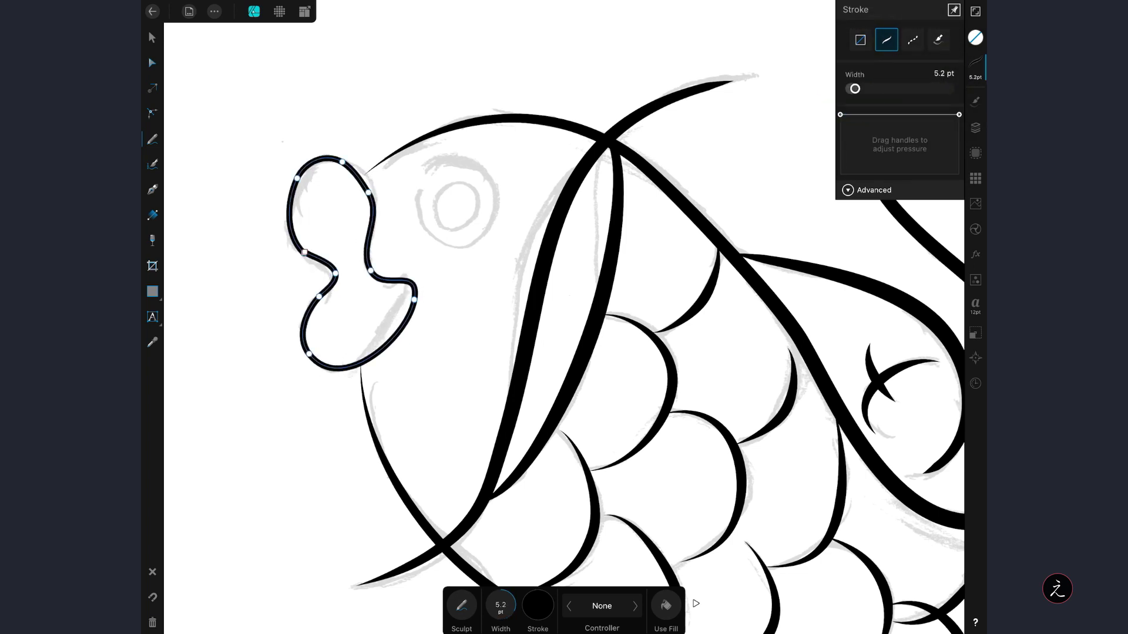
- Adjust the mouth outline's nodes, pulling the right node left to refine the lower lip
{"action": "left_click", "coordinate": [153, 63]}
{"action": "left_click", "coordinate": [323, 251]}
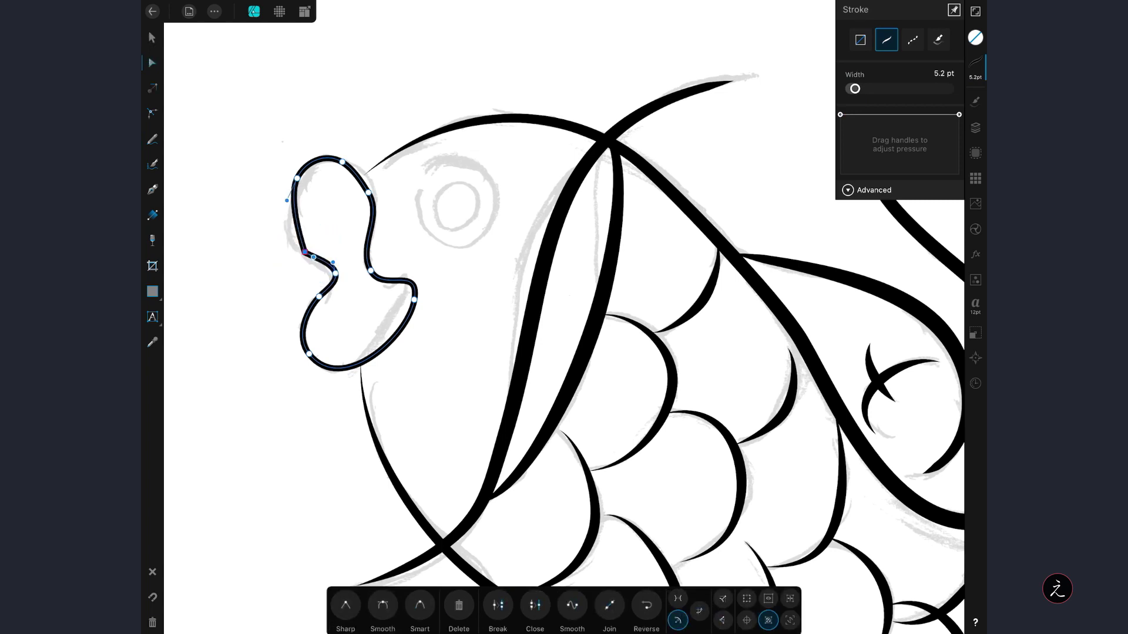
{"action": "left_click", "coordinate": [301, 182]}
{"action": "left_click_drag", "start_coordinate": [415, 297], "coordinate": [403, 299]}
{"action": "left_click", "coordinate": [309, 354]}
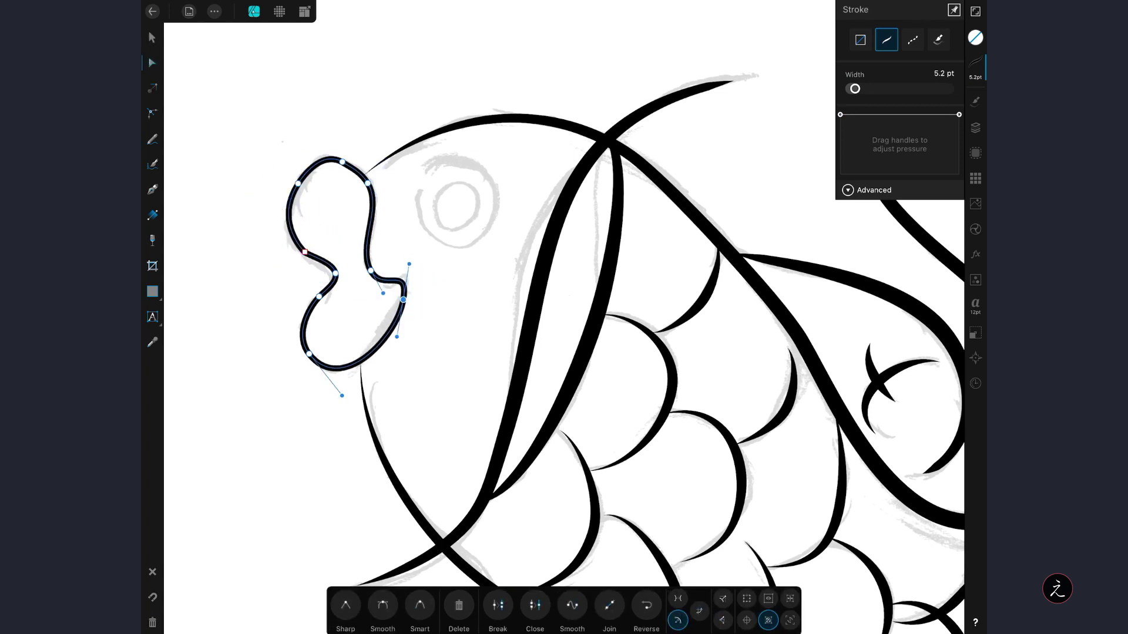
{"action": "key", "text": "Escape"}
{"action": "scroll", "coordinate": [256, 206], "scroll_direction": "down", "scroll_amount": 5}
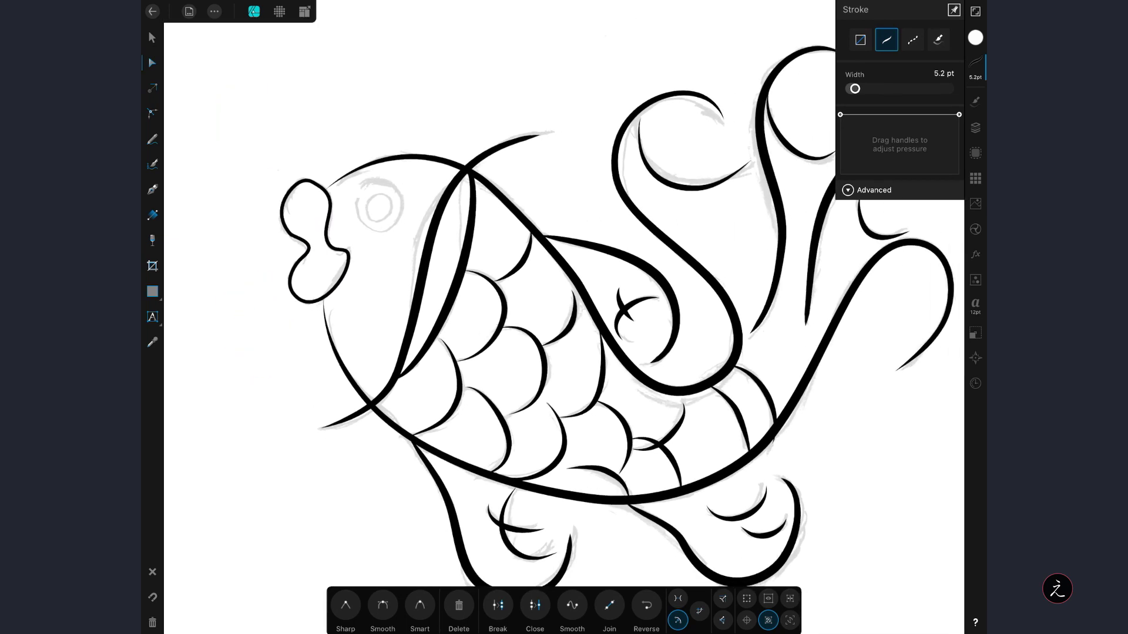
{"action": "scroll", "coordinate": [505, 317], "scroll_direction": "down", "scroll_amount": 3}
{"action": "left_click", "coordinate": [975, 102]}
{"action": "left_click", "coordinate": [975, 64]}
{"action": "left_click", "coordinate": [975, 127]}
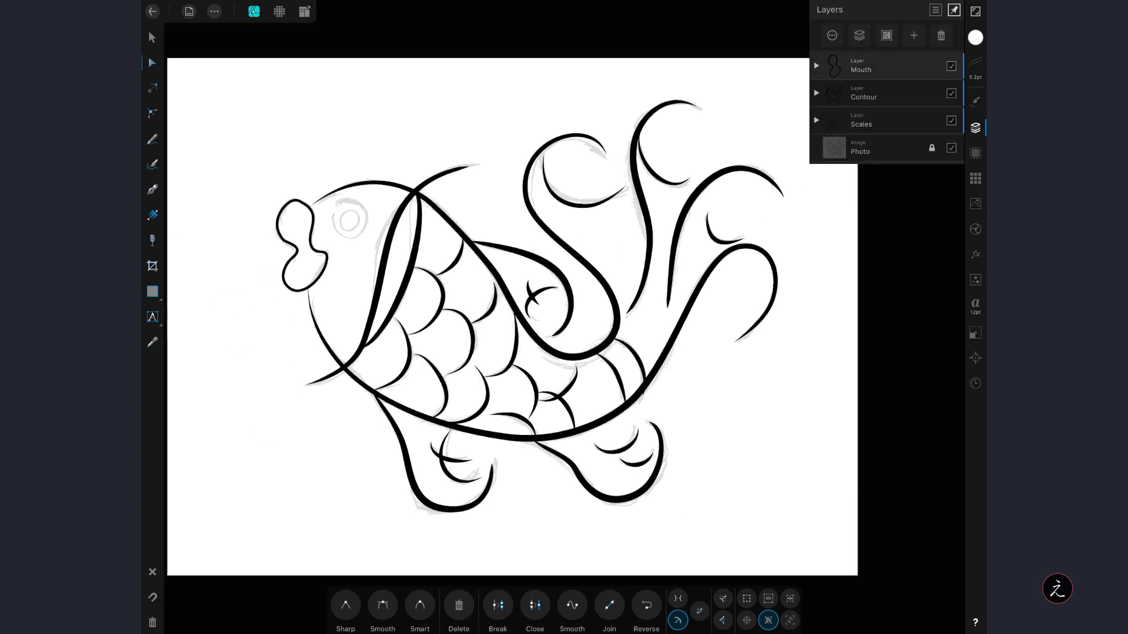
- Add a new empty layer named 'Eye'
{"action": "left_click", "coordinate": [914, 35]}
{"action": "left_click", "coordinate": [832, 35]}
{"action": "left_click", "coordinate": [883, 92]}
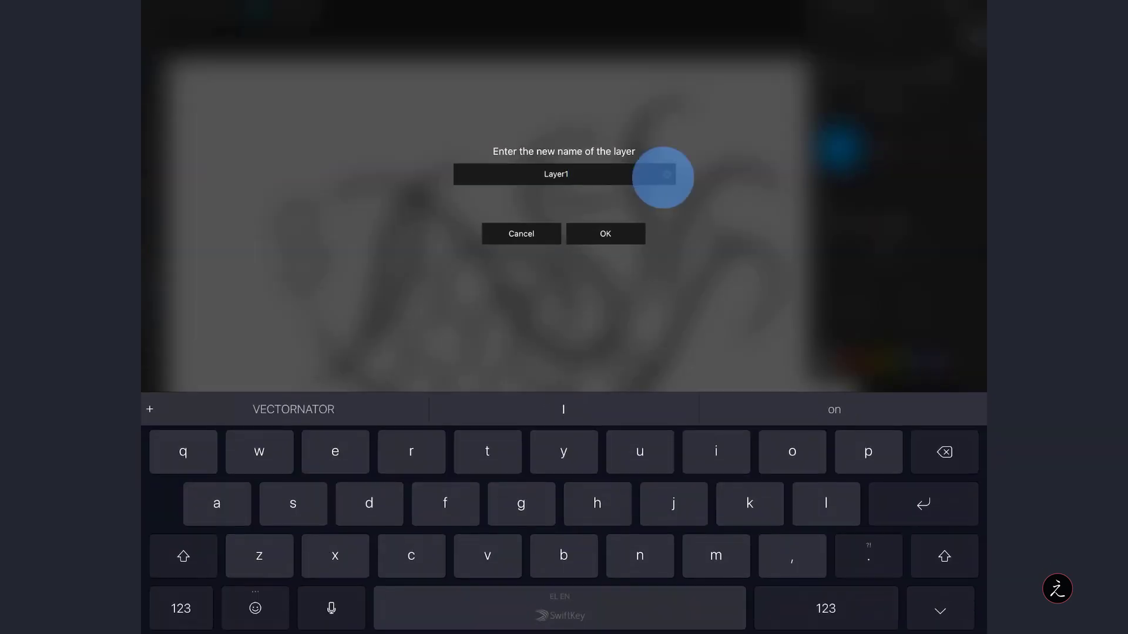
{"action": "left_click", "coordinate": [667, 174]}
{"action": "type", "text": "Eye"}
{"action": "key", "text": "Return"}
{"action": "scroll", "coordinate": [341, 252], "scroll_direction": "up", "scroll_amount": 5}
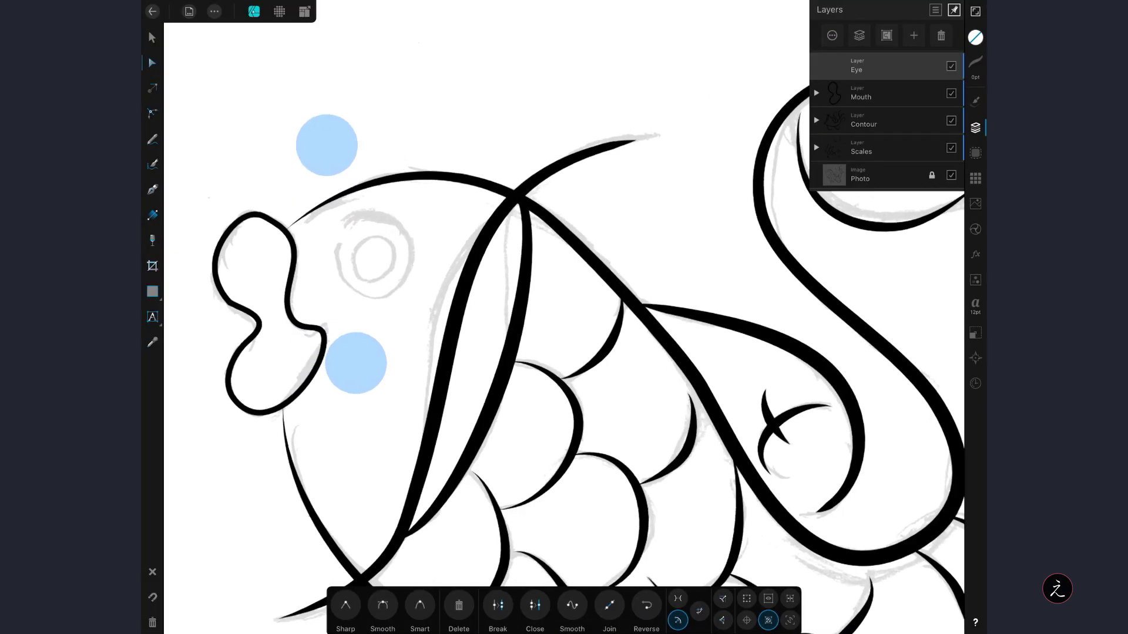
- Trace a ring around the fish's eye and taper it toward both ends
{"action": "left_click", "coordinate": [152, 139]}
{"action": "mouse_move", "coordinate": [341, 225]}
{"action": "left_mouse_down"}
{"action": "mouse_move", "coordinate": [373, 300]}
{"action": "mouse_move", "coordinate": [334, 251]}
{"action": "left_mouse_up"}
{"action": "left_click", "coordinate": [975, 63]}
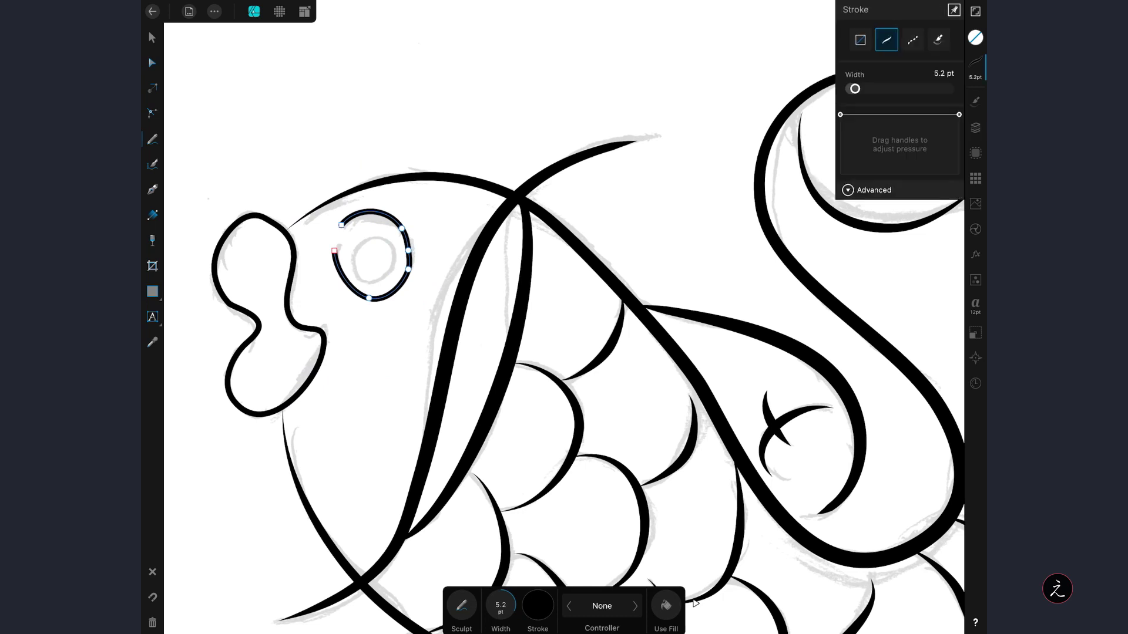
{"action": "left_click_drag", "start_coordinate": [900, 175], "coordinate": [901, 132]}
{"action": "scroll", "coordinate": [308, 176], "scroll_direction": "up", "scroll_amount": 3}
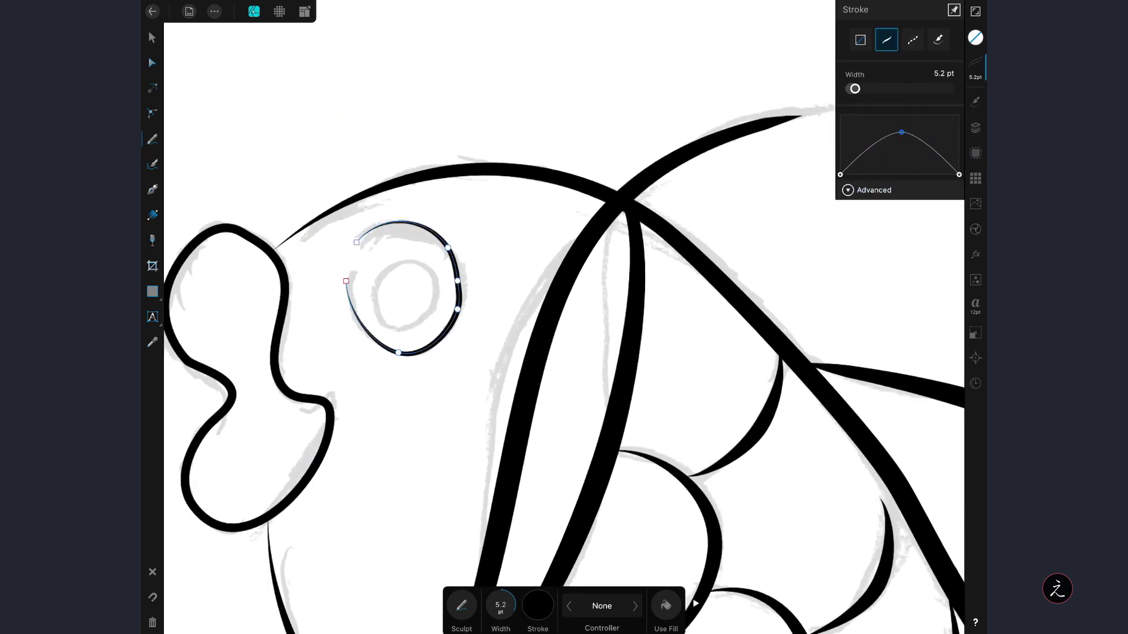
- Reshape the eye curve's right side and even out its stroke thickness profile
{"action": "left_click", "coordinate": [152, 63]}
{"action": "mouse_move", "coordinate": [457, 281]}
{"action": "left_mouse_down"}
{"action": "mouse_move", "coordinate": [468, 290]}
{"action": "mouse_move", "coordinate": [448, 327]}
{"action": "mouse_move", "coordinate": [461, 259]}
{"action": "mouse_move", "coordinate": [448, 330]}
{"action": "mouse_move", "coordinate": [463, 291]}
{"action": "left_mouse_up"}
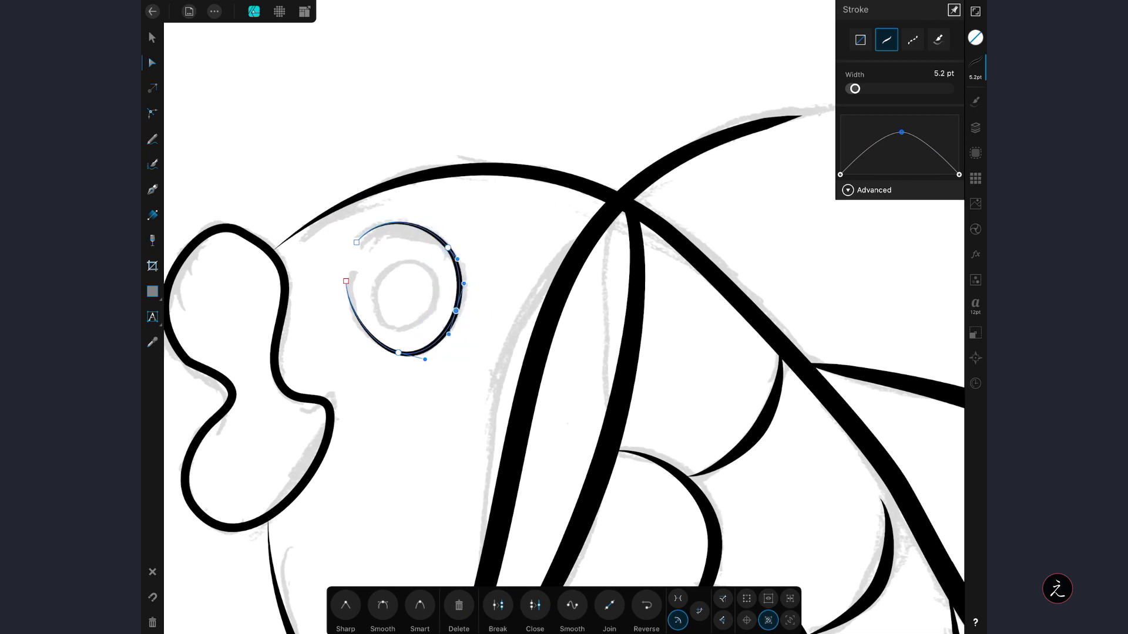
{"action": "left_click_drag", "start_coordinate": [852, 158], "coordinate": [852, 145]}
{"action": "left_click_drag", "start_coordinate": [934, 153], "coordinate": [950, 148]}
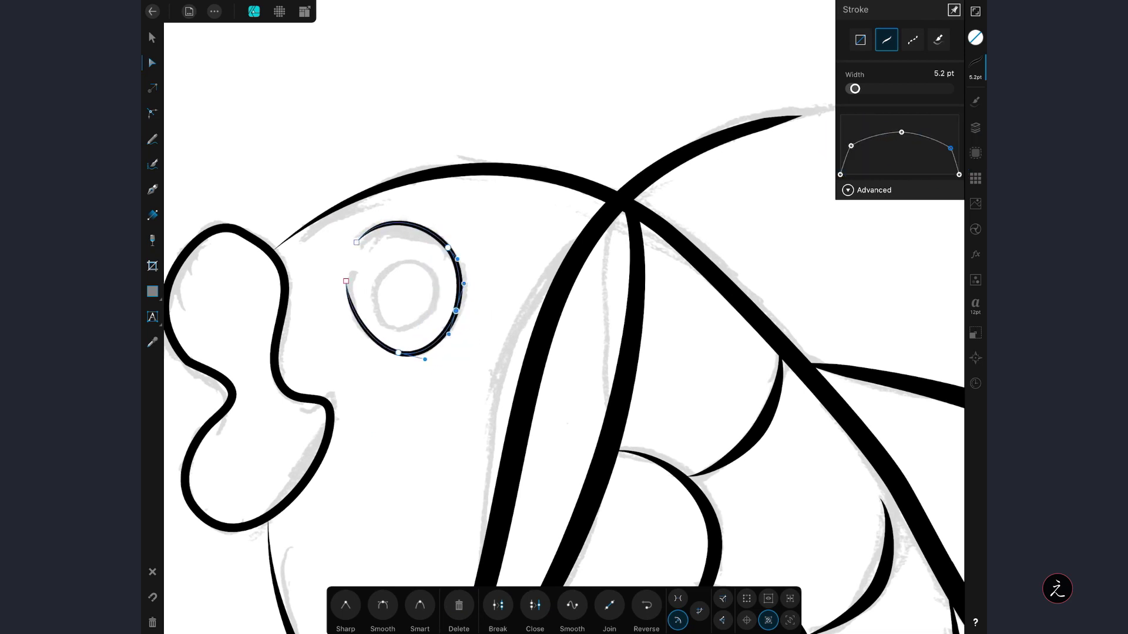
- Leave node editing and switch the document to the Pixel persona
{"action": "left_click", "coordinate": [152, 37]}
{"action": "scroll", "coordinate": [335, 276], "scroll_direction": "down", "scroll_amount": 5}
{"action": "left_click", "coordinate": [976, 128]}
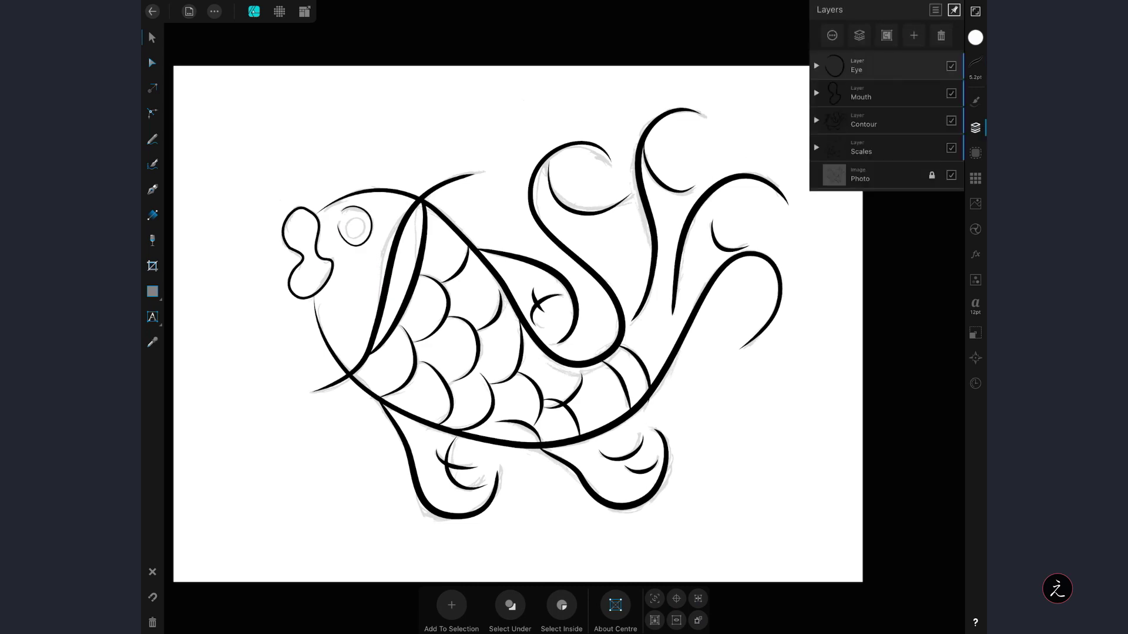
{"action": "left_click", "coordinate": [279, 12]}
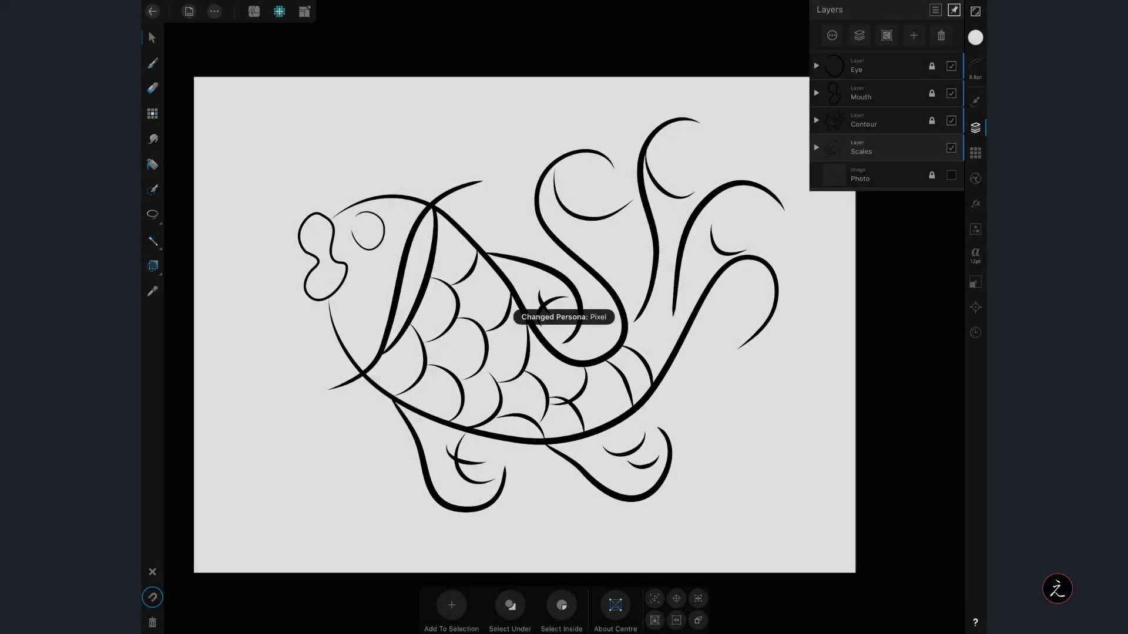
- Set up the Paint Brush with yellow and the Almost Dry Roll gouache brush
{"action": "left_click", "coordinate": [152, 63]}
{"action": "left_click", "coordinate": [893, 33]}
{"action": "scroll", "coordinate": [731, 252], "scroll_direction": "down", "scroll_amount": 3}
{"action": "left_click", "coordinate": [731, 210]}
{"action": "left_click", "coordinate": [976, 37]}
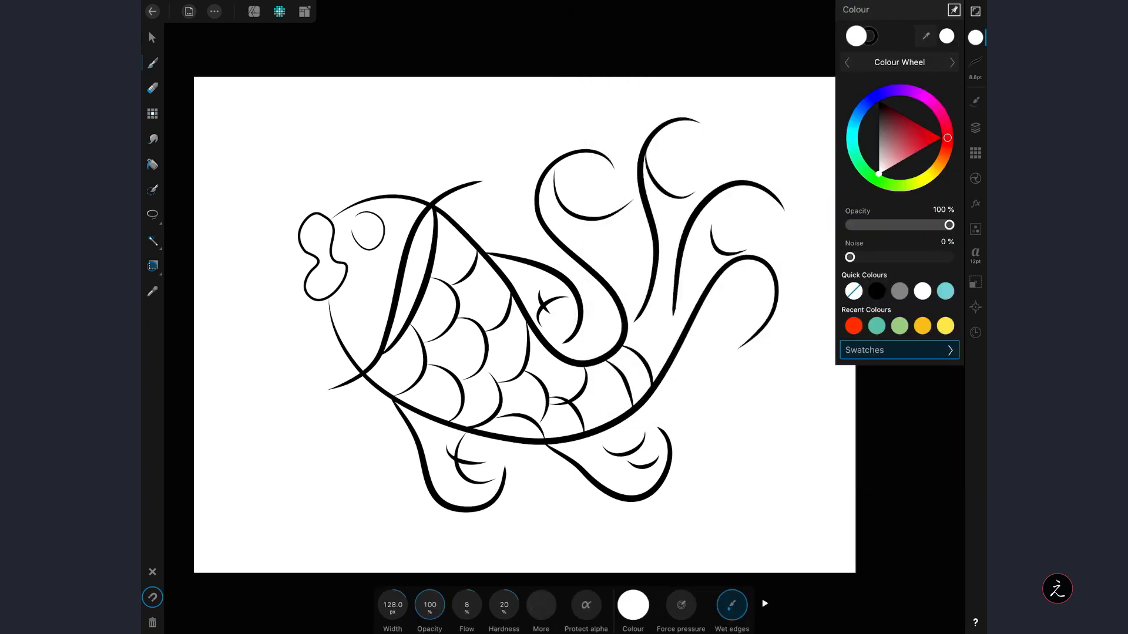
{"action": "left_click", "coordinate": [945, 325]}
{"action": "left_click", "coordinate": [975, 100]}
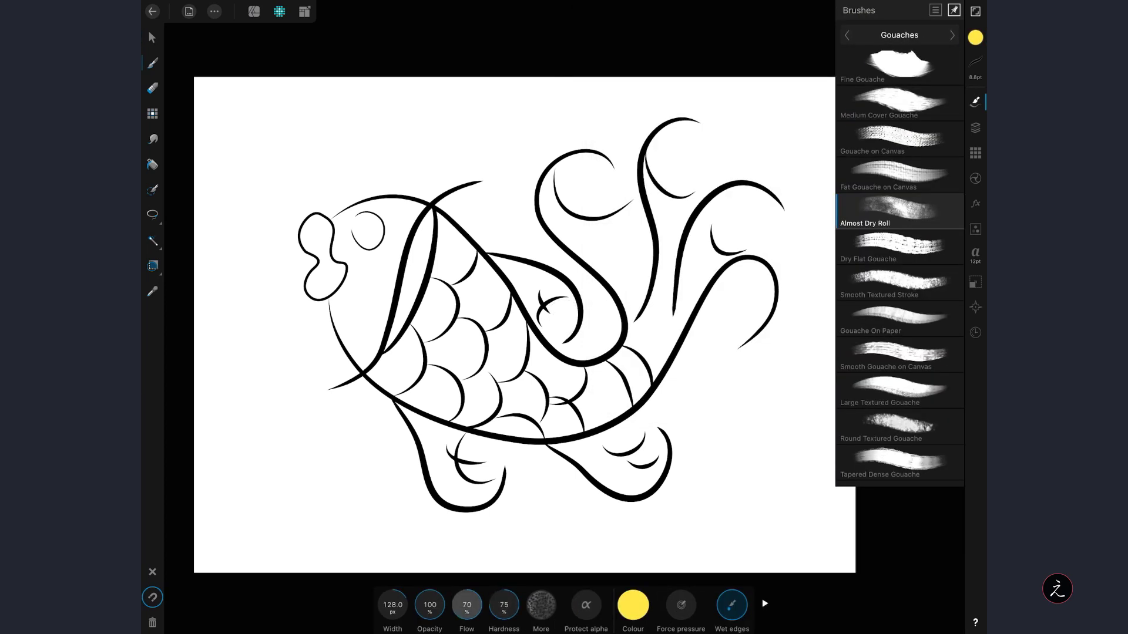
- Paint the first yellow strokes and move the Pixel layer beneath the Scales outlines
{"action": "mouse_move", "coordinate": [452, 196]}
{"action": "left_mouse_down"}
{"action": "mouse_move", "coordinate": [455, 297]}
{"action": "mouse_move", "coordinate": [382, 394]}
{"action": "mouse_move", "coordinate": [582, 406]}
{"action": "left_mouse_up"}
{"action": "left_click_drag", "start_coordinate": [364, 400], "coordinate": [523, 446]}
{"action": "left_click", "coordinate": [816, 147]}
{"action": "left_click_drag", "start_coordinate": [842, 175], "coordinate": [834, 587]}
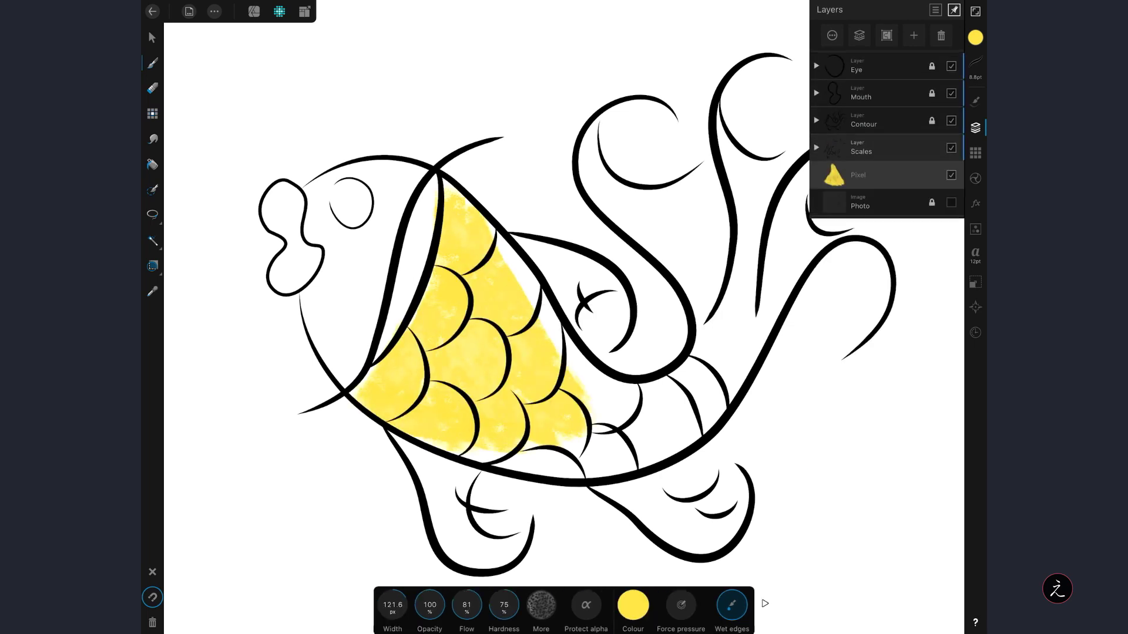
- Spread yellow over the body, upper fin and lower body near the tail
{"action": "mouse_move", "coordinate": [494, 230]}
{"action": "left_mouse_down"}
{"action": "mouse_move", "coordinate": [640, 423]}
{"action": "mouse_move", "coordinate": [735, 329]}
{"action": "mouse_move", "coordinate": [528, 470]}
{"action": "left_mouse_up"}
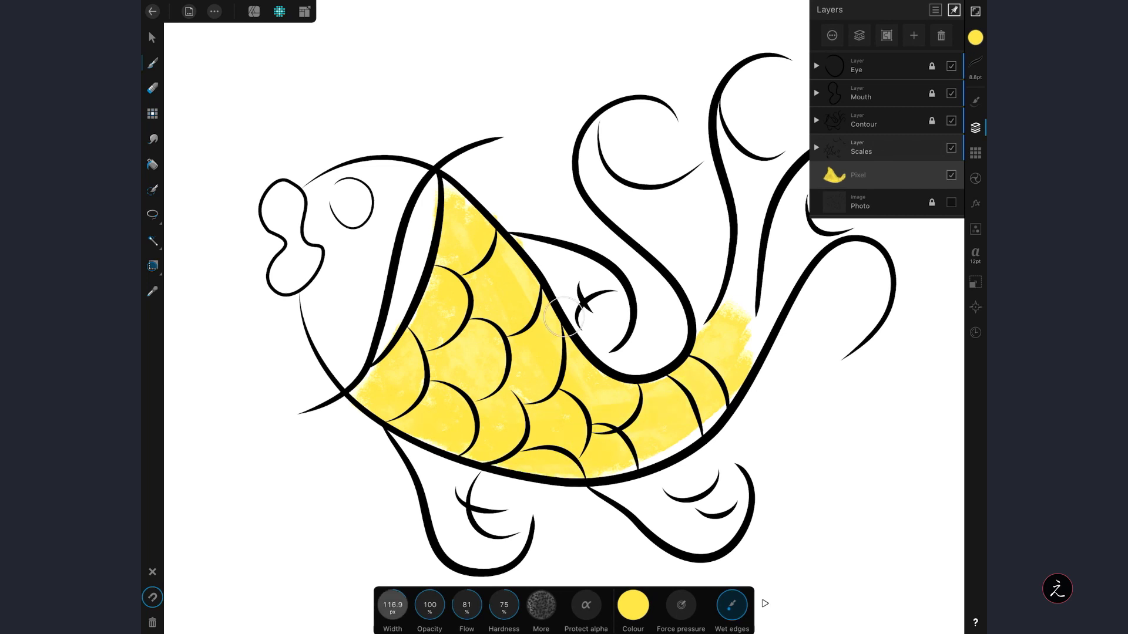
{"action": "left_click_drag", "start_coordinate": [392, 605], "coordinate": [359, 605]}
{"action": "mouse_move", "coordinate": [699, 329]}
{"action": "left_mouse_down"}
{"action": "mouse_move", "coordinate": [676, 253]}
{"action": "mouse_move", "coordinate": [588, 141]}
{"action": "mouse_move", "coordinate": [617, 212]}
{"action": "left_mouse_up"}
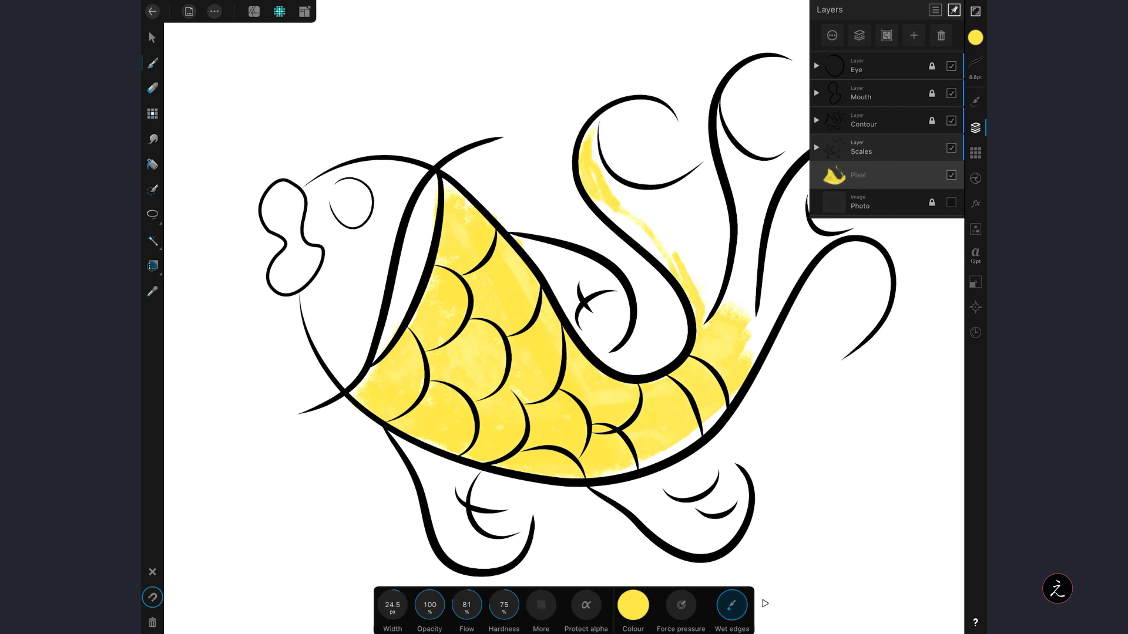
{"action": "left_click_drag", "start_coordinate": [593, 174], "coordinate": [693, 311]}
{"action": "left_click_drag", "start_coordinate": [392, 605], "coordinate": [412, 605]}
{"action": "left_click_drag", "start_coordinate": [705, 411], "coordinate": [593, 476]}
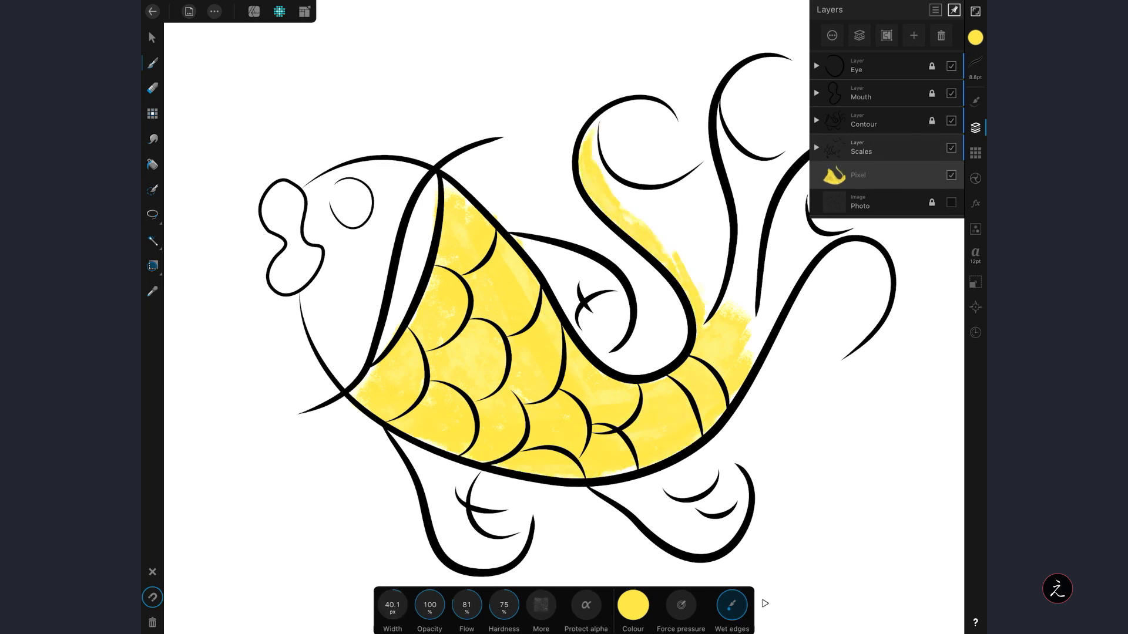
- Fill the upper fin, right fin and the gaps between fins with yellow
{"action": "left_click_drag", "start_coordinate": [529, 293], "coordinate": [458, 359]}
{"action": "mouse_move", "coordinate": [590, 194]}
{"action": "left_mouse_down"}
{"action": "mouse_move", "coordinate": [640, 259]}
{"action": "mouse_move", "coordinate": [611, 393]}
{"action": "left_mouse_up"}
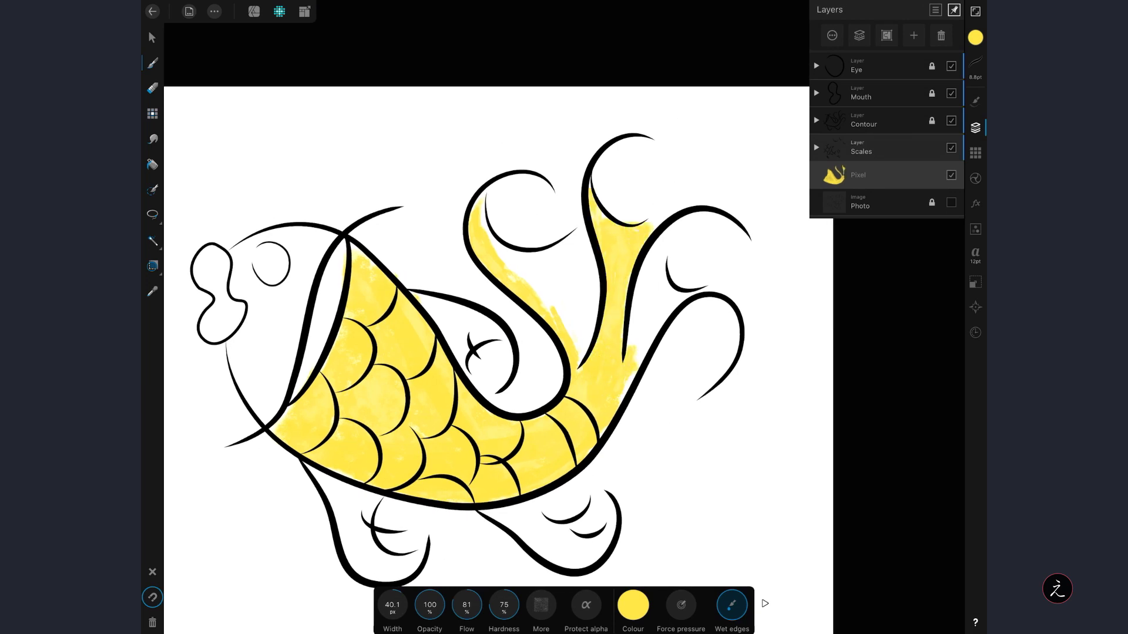
{"action": "mouse_move", "coordinate": [643, 264]}
{"action": "left_mouse_down"}
{"action": "mouse_move", "coordinate": [625, 400]}
{"action": "mouse_move", "coordinate": [676, 332]}
{"action": "left_mouse_up"}
{"action": "left_click_drag", "start_coordinate": [585, 285], "coordinate": [582, 346]}
{"action": "left_click_drag", "start_coordinate": [393, 605], "coordinate": [411, 605]}
{"action": "left_click_drag", "start_coordinate": [514, 247], "coordinate": [593, 300]}
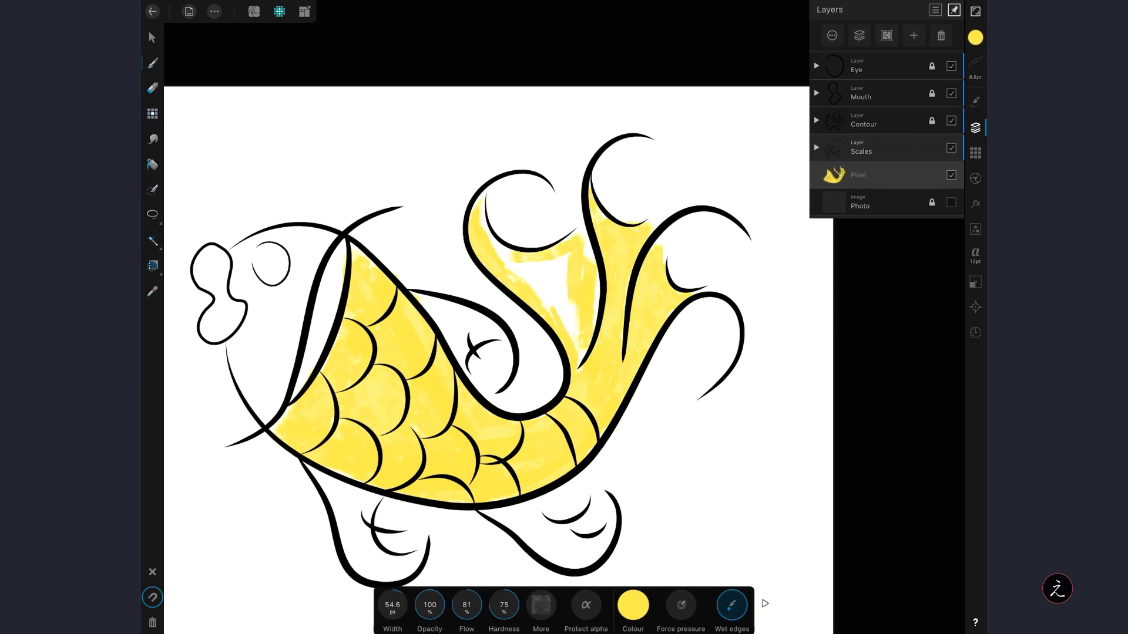
{"action": "mouse_move", "coordinate": [479, 206]}
{"action": "left_mouse_down"}
{"action": "mouse_move", "coordinate": [575, 323]}
{"action": "mouse_move", "coordinate": [593, 235]}
{"action": "left_mouse_up"}
- Paint the head yellow around the eye and behind the mouth
{"action": "scroll", "coordinate": [238, 297], "scroll_direction": "up", "scroll_amount": 3}
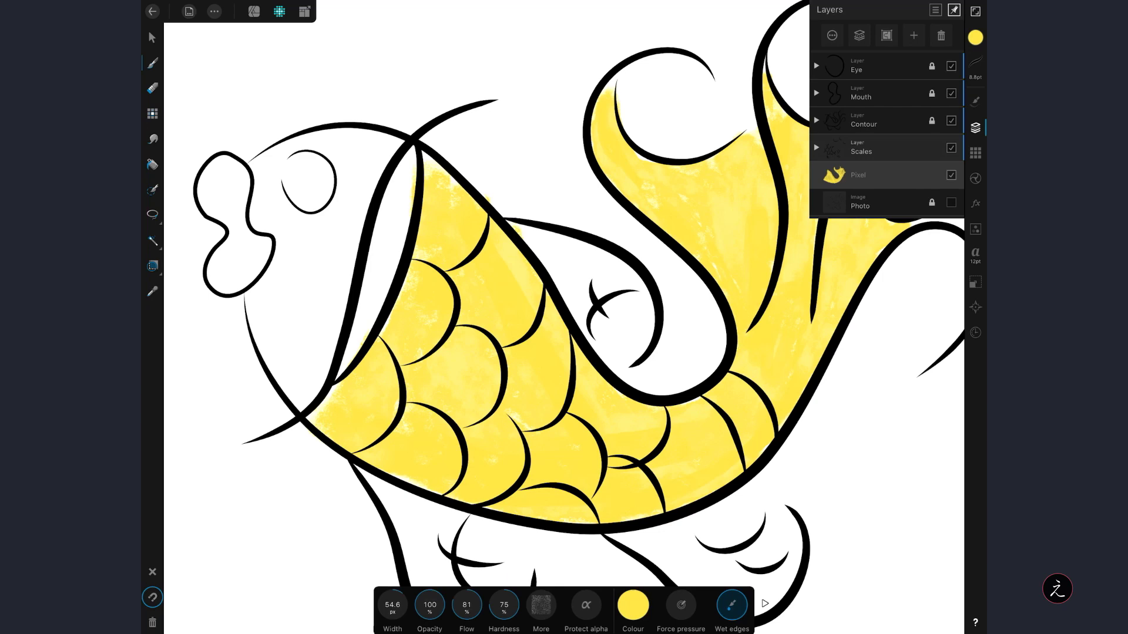
{"action": "left_click_drag", "start_coordinate": [349, 329], "coordinate": [271, 141]}
{"action": "mouse_move", "coordinate": [282, 182]}
{"action": "left_mouse_down"}
{"action": "mouse_move", "coordinate": [276, 388]}
{"action": "mouse_move", "coordinate": [329, 224]}
{"action": "left_mouse_up"}
{"action": "mouse_move", "coordinate": [376, 136]}
{"action": "left_mouse_down"}
{"action": "mouse_move", "coordinate": [258, 176]}
{"action": "mouse_move", "coordinate": [282, 306]}
{"action": "mouse_move", "coordinate": [329, 258]}
{"action": "left_mouse_up"}
{"action": "left_click_drag", "start_coordinate": [288, 156], "coordinate": [312, 235]}
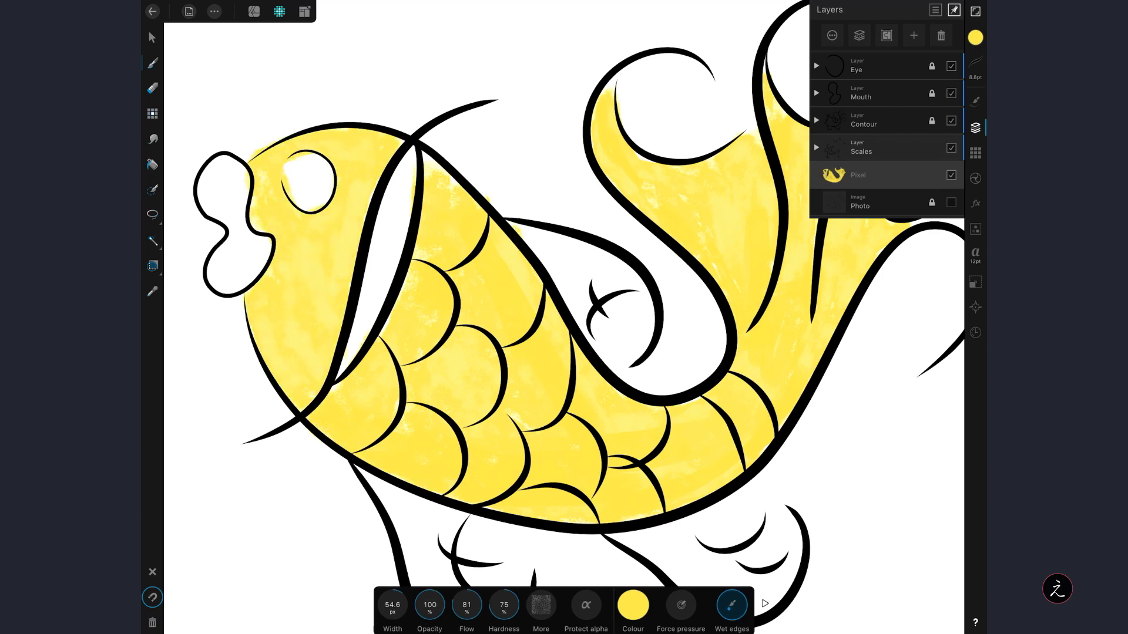
- Paint the lower-left and lower-right fins and the area around the body's X mark yellow
{"action": "scroll", "coordinate": [564, 318], "scroll_direction": "down", "scroll_amount": 3}
{"action": "mouse_move", "coordinate": [376, 271]}
{"action": "left_mouse_down"}
{"action": "mouse_move", "coordinate": [411, 358]}
{"action": "mouse_move", "coordinate": [453, 364]}
{"action": "left_mouse_up"}
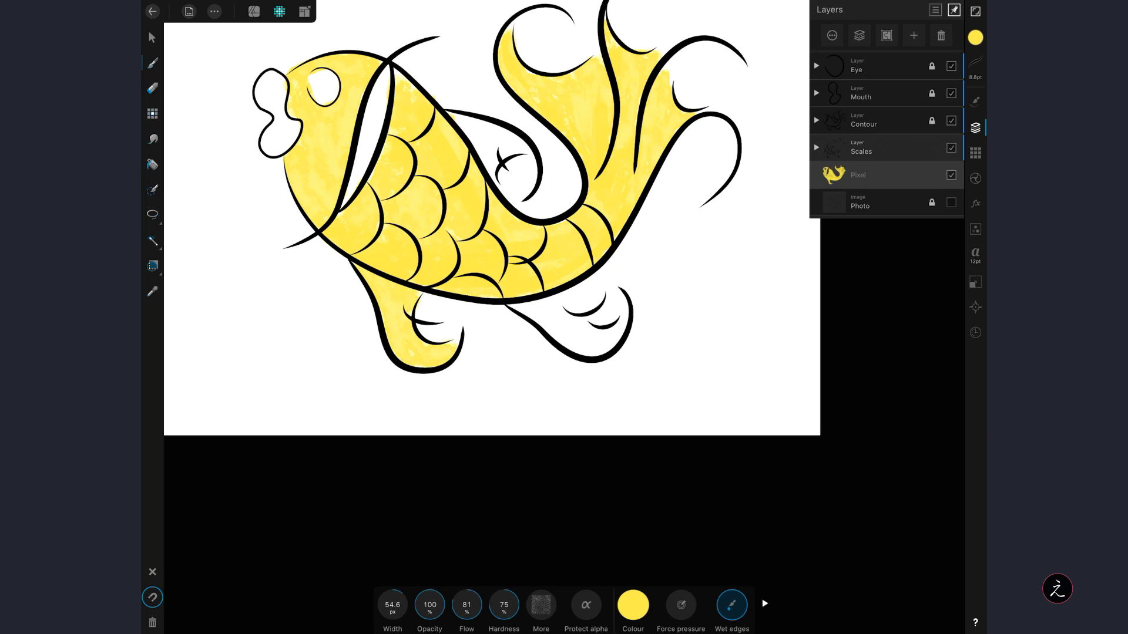
{"action": "left_click_drag", "start_coordinate": [517, 306], "coordinate": [588, 344]}
{"action": "scroll", "coordinate": [564, 294], "scroll_direction": "up", "scroll_amount": 2}
{"action": "left_click_drag", "start_coordinate": [594, 294], "coordinate": [646, 347]}
{"action": "left_click_drag", "start_coordinate": [576, 364], "coordinate": [658, 317]}
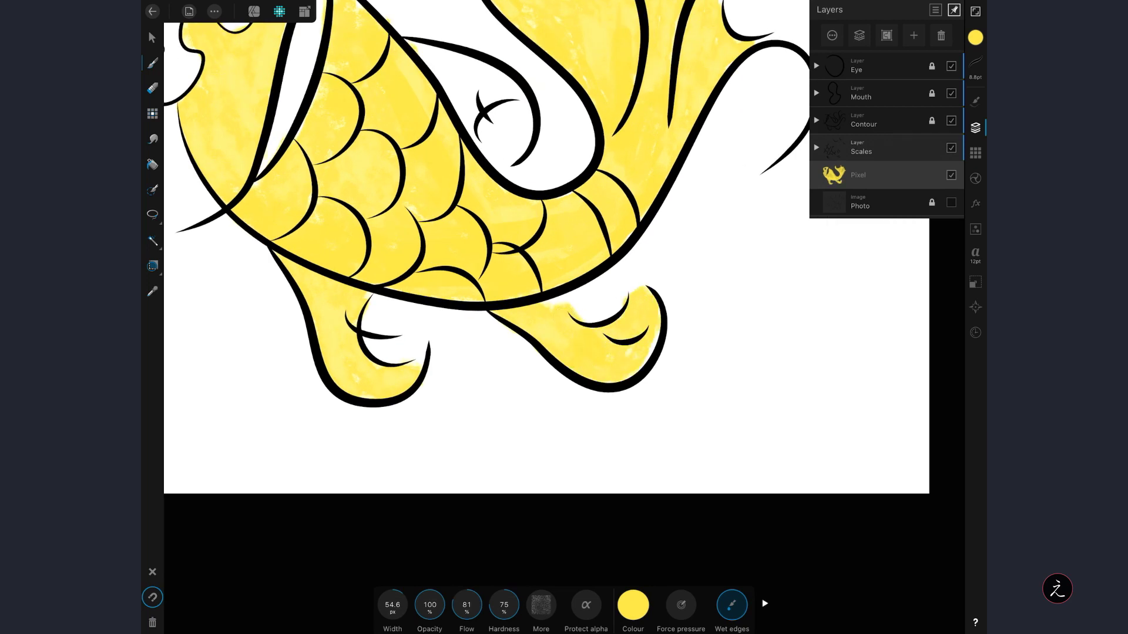
{"action": "scroll", "coordinate": [547, 318], "scroll_direction": "down", "scroll_amount": 3}
{"action": "mouse_move", "coordinate": [446, 235]}
{"action": "left_mouse_down"}
{"action": "mouse_move", "coordinate": [529, 317]}
{"action": "mouse_move", "coordinate": [534, 287]}
{"action": "left_mouse_up"}
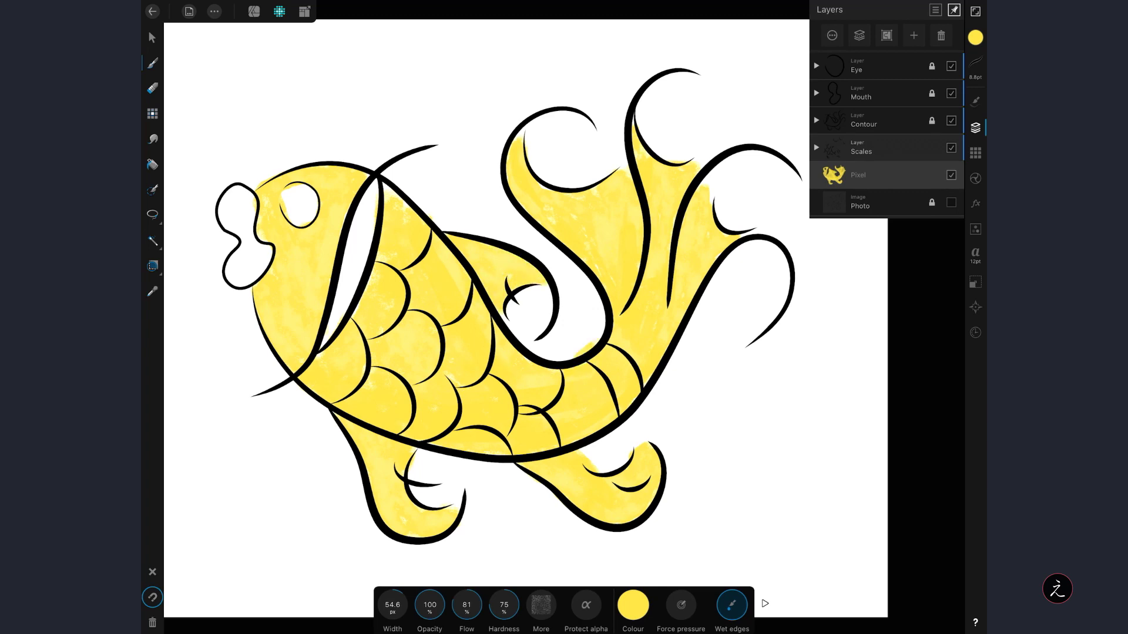
- Scroll the view of the fish before painting its lips, eye and gill
{"action": "scroll", "coordinate": [561, 320], "scroll_direction": "down", "scroll_amount": 2}
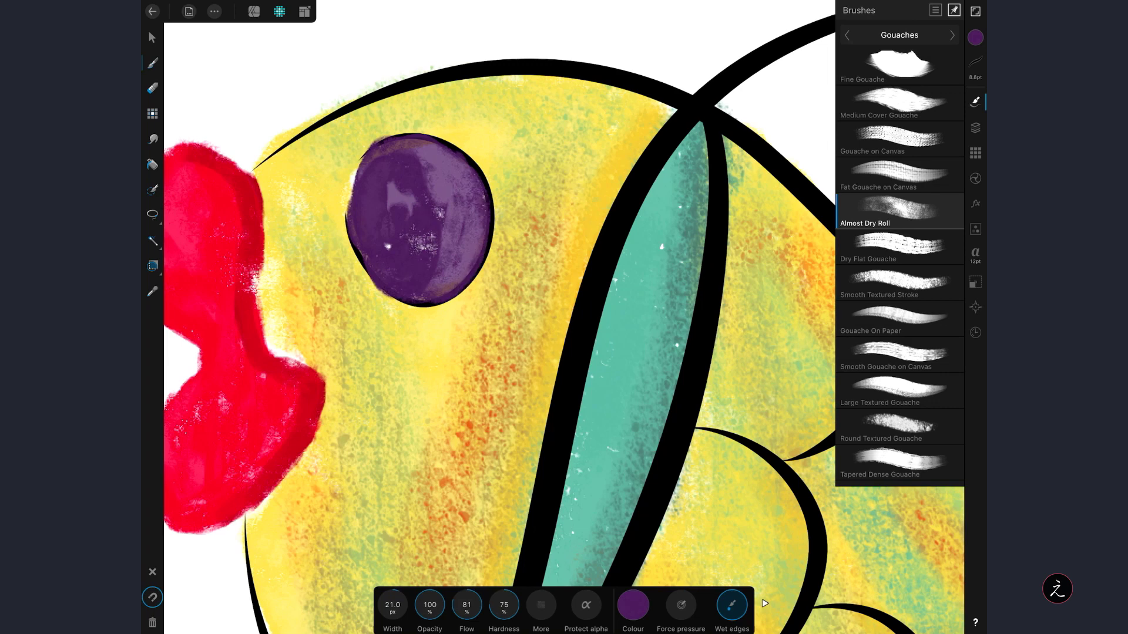
- Paint a white eye highlight with the Smooth Textured Stroke brush, then undo it
{"action": "left_click", "coordinate": [975, 37]}
{"action": "left_click", "coordinate": [922, 337]}
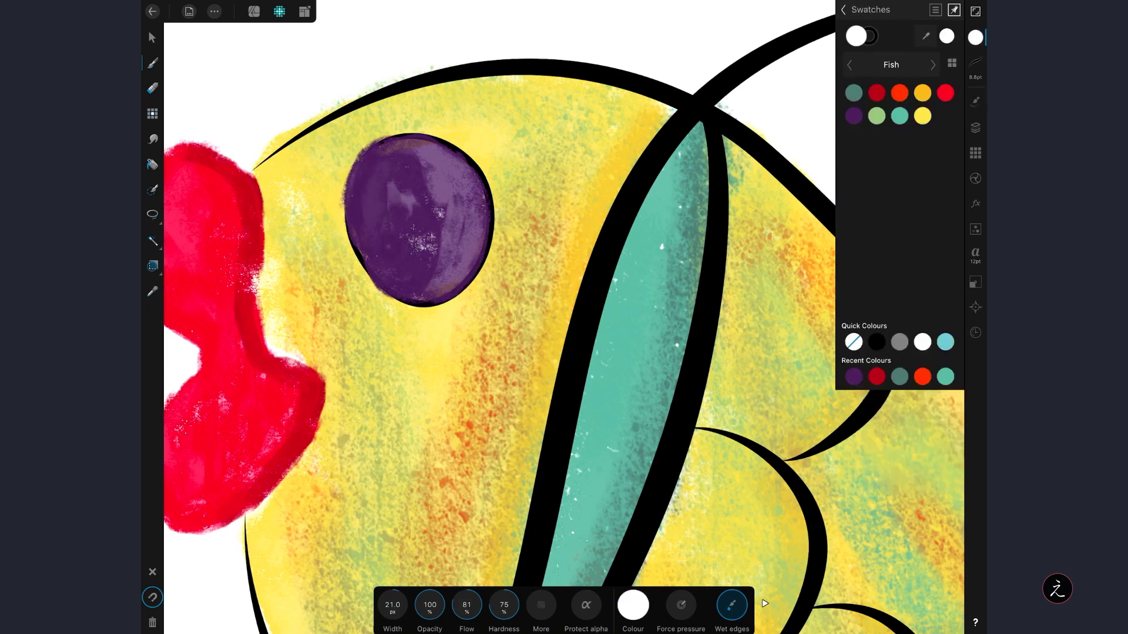
{"action": "left_click", "coordinate": [975, 101]}
{"action": "left_click", "coordinate": [899, 282]}
{"action": "left_click_drag", "start_coordinate": [376, 223], "coordinate": [406, 182]}
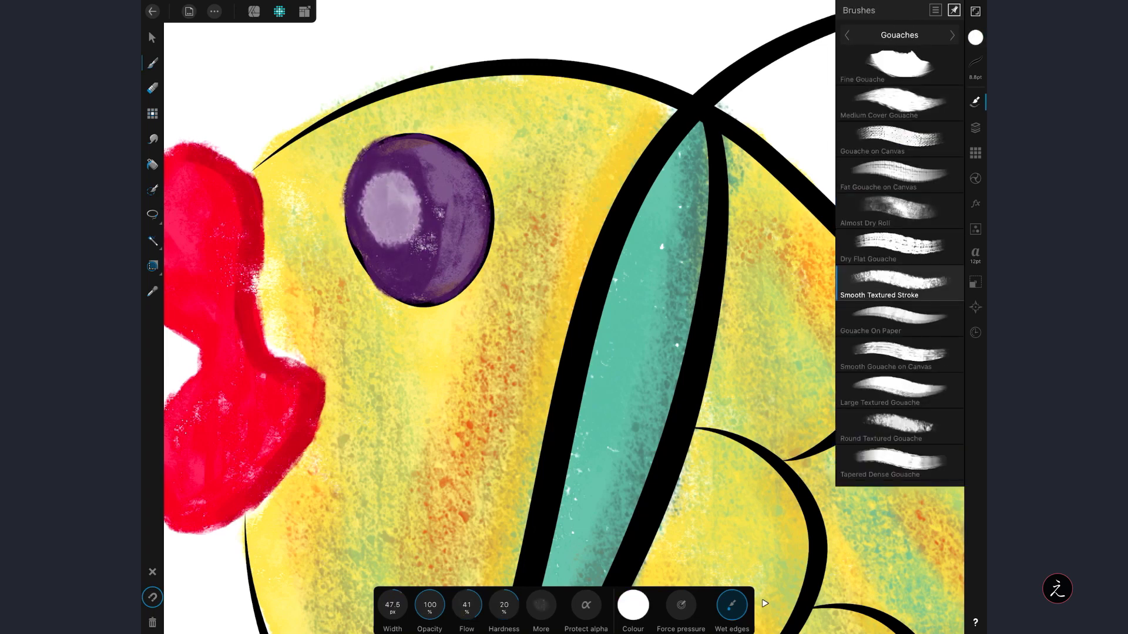
{"action": "key", "text": "ctrl+z"}
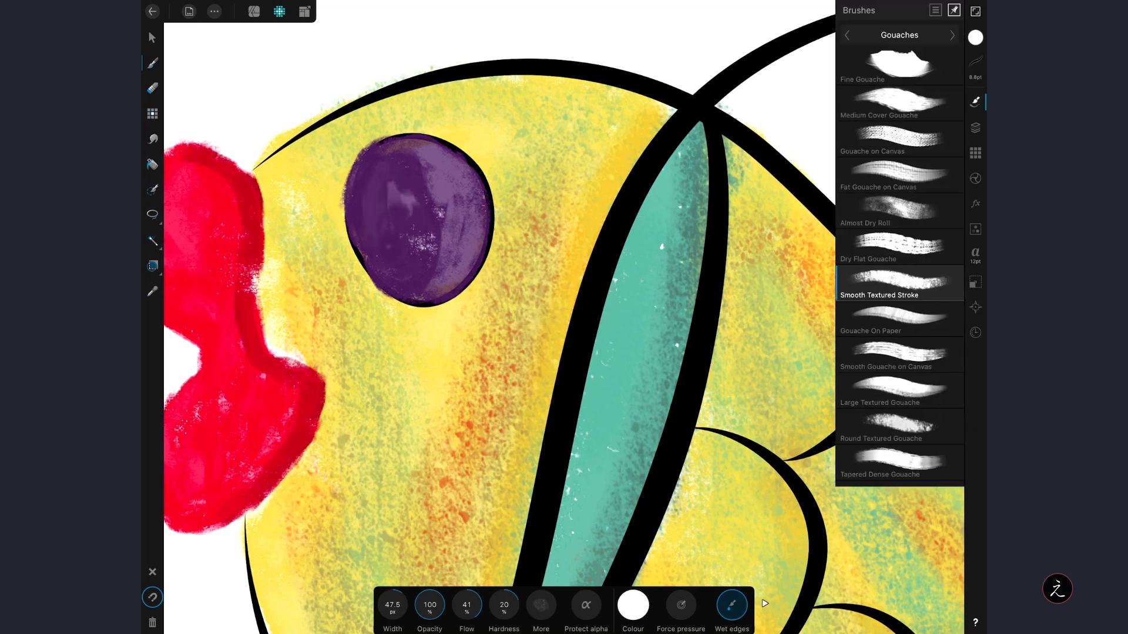
- Repaint the eye highlight, trying Almost Dry Roll and full flow before returning to Smooth Textured Stroke
{"action": "left_click", "coordinate": [976, 127]}
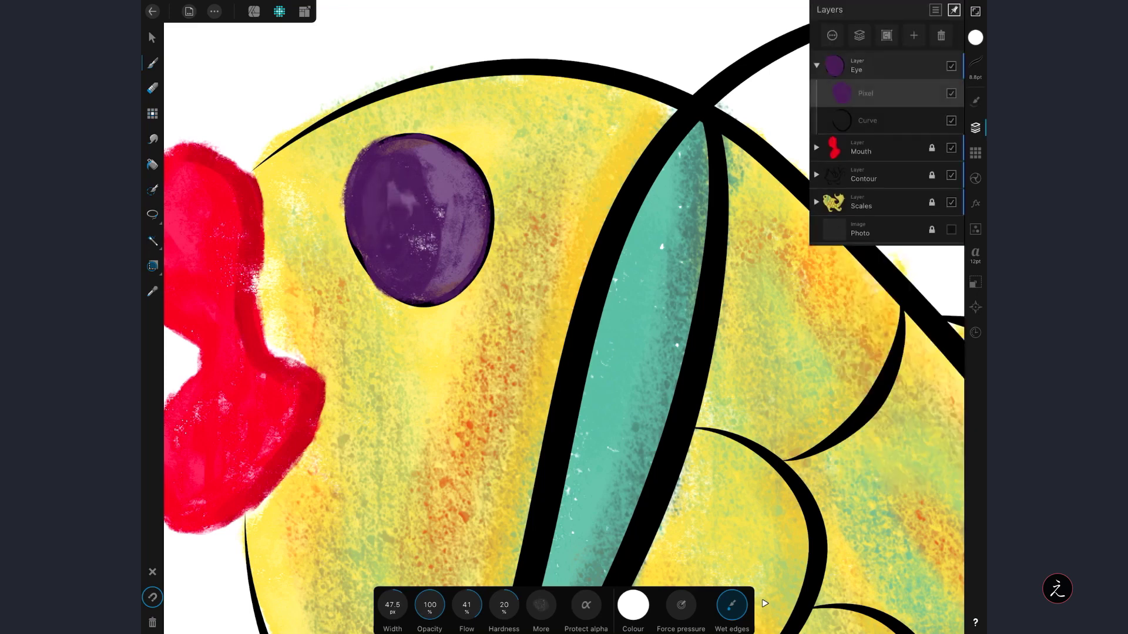
{"action": "left_click", "coordinate": [975, 101]}
{"action": "left_click", "coordinate": [899, 211]}
{"action": "mouse_move", "coordinate": [388, 247]}
{"action": "left_mouse_down"}
{"action": "mouse_move", "coordinate": [382, 167]}
{"action": "mouse_move", "coordinate": [405, 241]}
{"action": "left_mouse_up"}
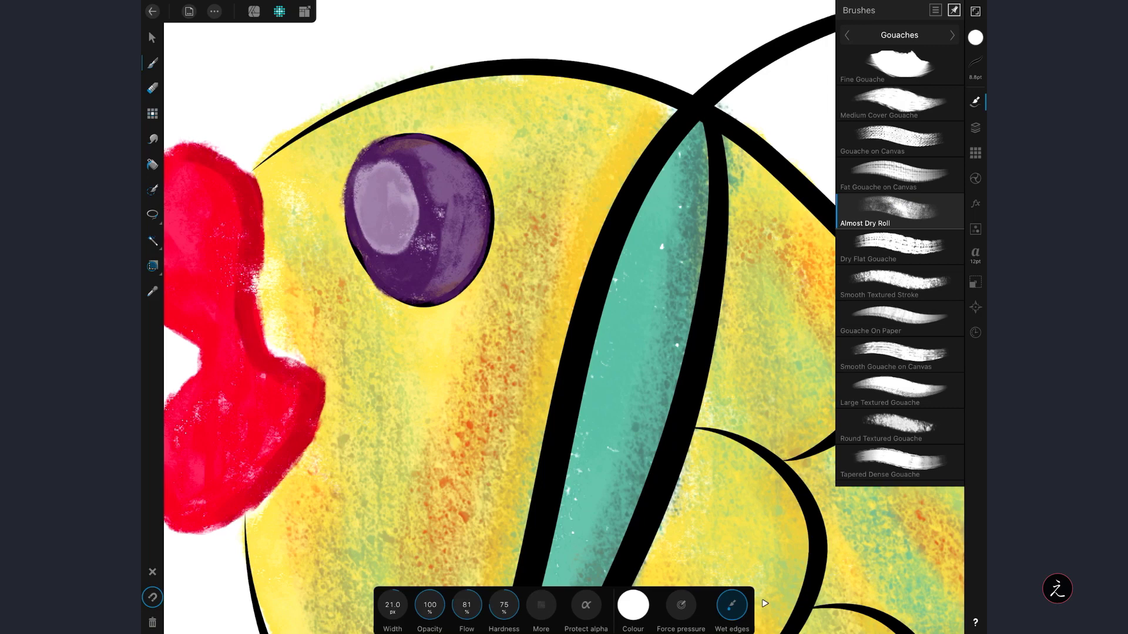
{"action": "key", "text": "ctrl+z"}
{"action": "left_click_drag", "start_coordinate": [466, 605], "coordinate": [467, 576]}
{"action": "mouse_move", "coordinate": [376, 235]}
{"action": "left_mouse_down"}
{"action": "mouse_move", "coordinate": [385, 176]}
{"action": "mouse_move", "coordinate": [411, 194]}
{"action": "left_mouse_up"}
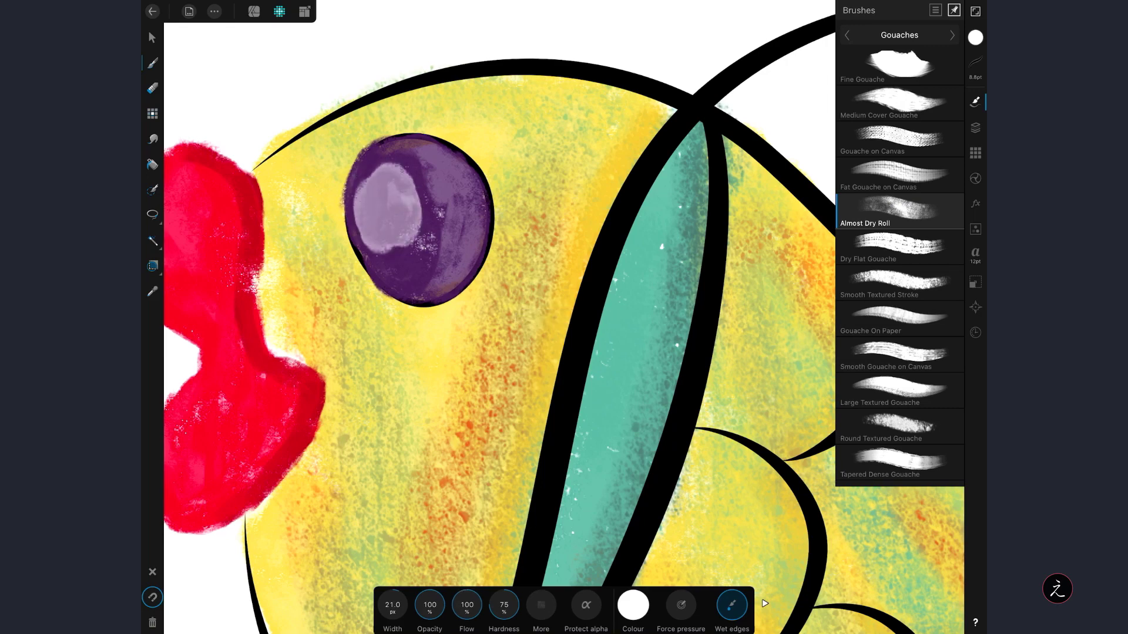
{"action": "left_click", "coordinate": [899, 282]}
{"action": "mouse_move", "coordinate": [388, 246]}
{"action": "left_mouse_down"}
{"action": "mouse_move", "coordinate": [381, 173]}
{"action": "mouse_move", "coordinate": [411, 247]}
{"action": "left_mouse_up"}
- Hide the eye's black outline Curve layer and return to the Designer persona
{"action": "scroll", "coordinate": [564, 317], "scroll_direction": "down", "scroll_amount": 5}
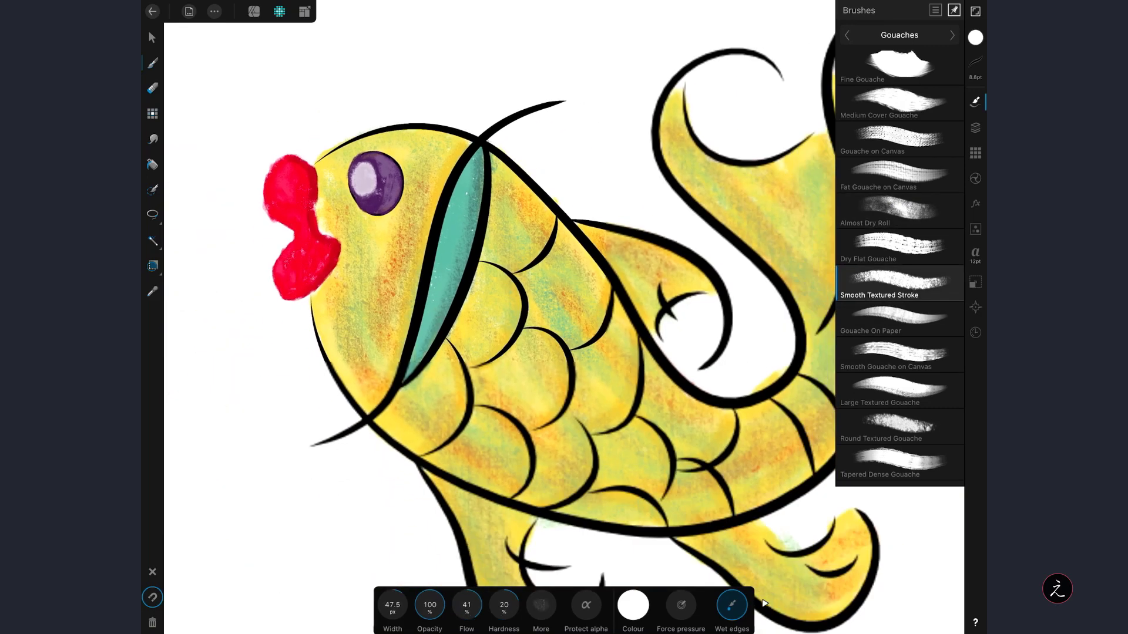
{"action": "scroll", "coordinate": [564, 317], "scroll_direction": "down", "scroll_amount": 2}
{"action": "left_click", "coordinate": [975, 127]}
{"action": "scroll", "coordinate": [564, 317], "scroll_direction": "down", "scroll_amount": 2}
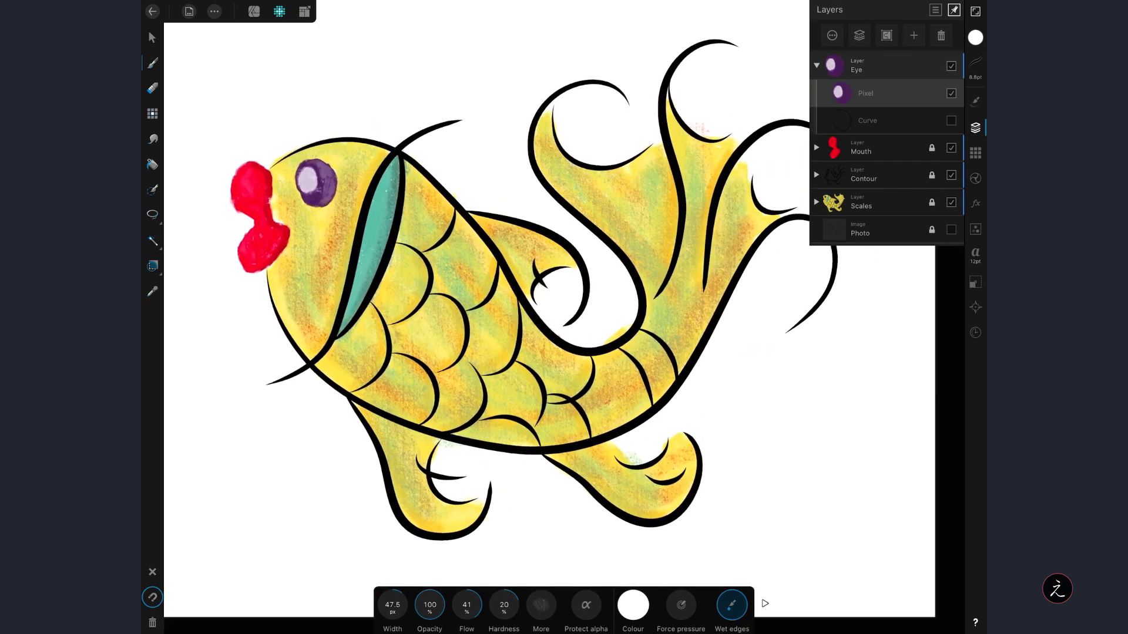
{"action": "left_click", "coordinate": [254, 11]}
{"action": "left_click", "coordinate": [976, 127]}
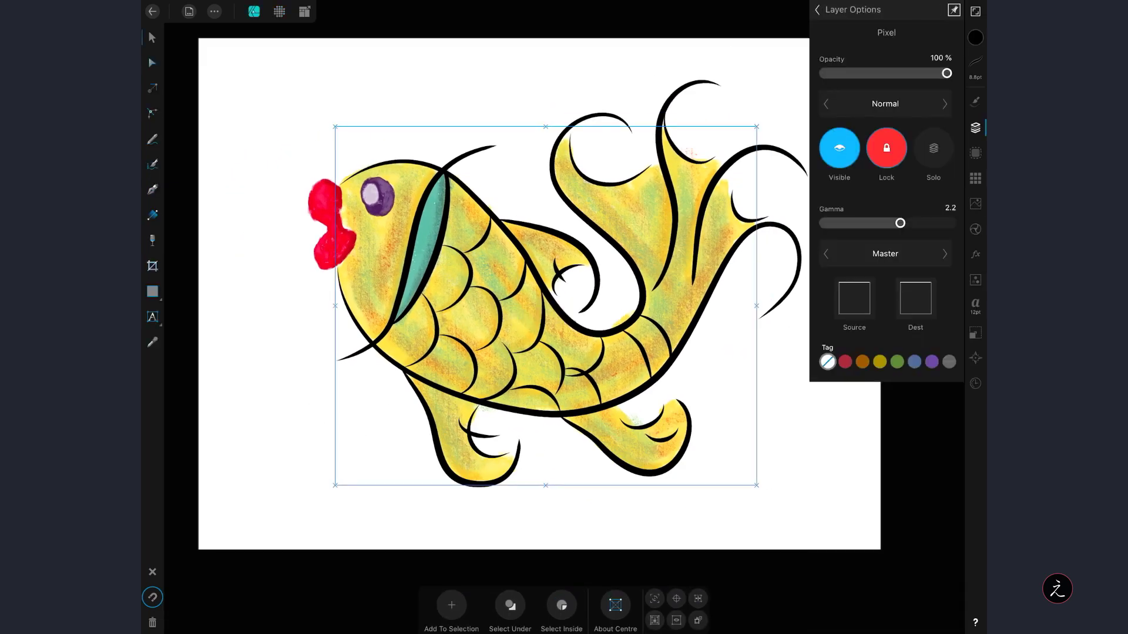
- Begin swapping the black outlines for red ink strokes via the layer and brush panels
{"action": "left_click", "coordinate": [953, 611]}
{"action": "left_click", "coordinate": [976, 101]}
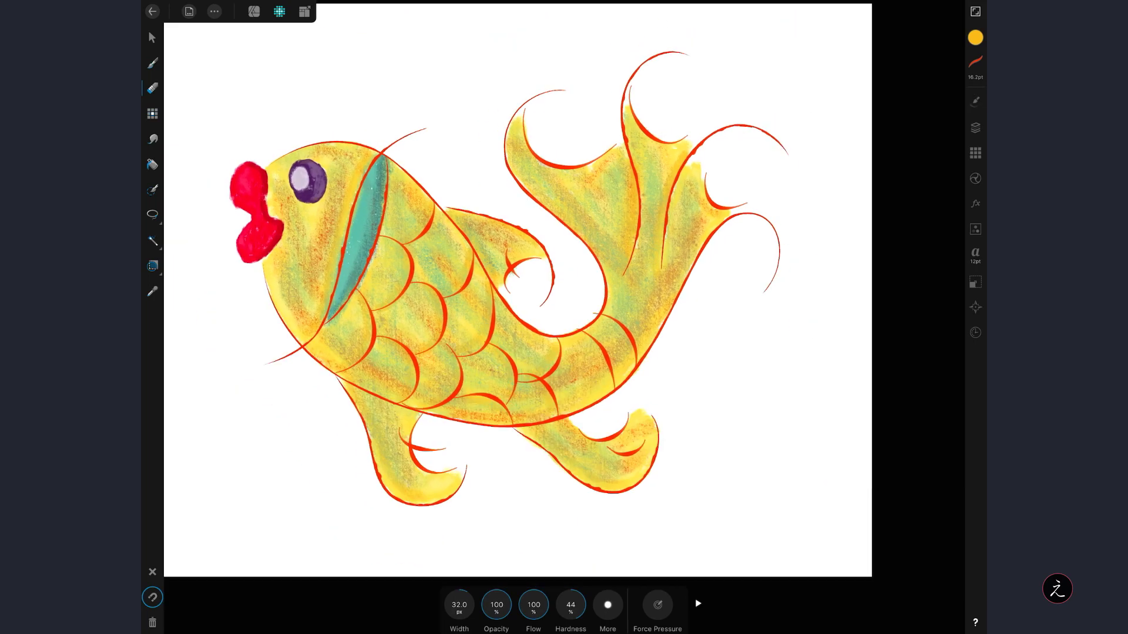
{"action": "left_click", "coordinate": [881, 212]}
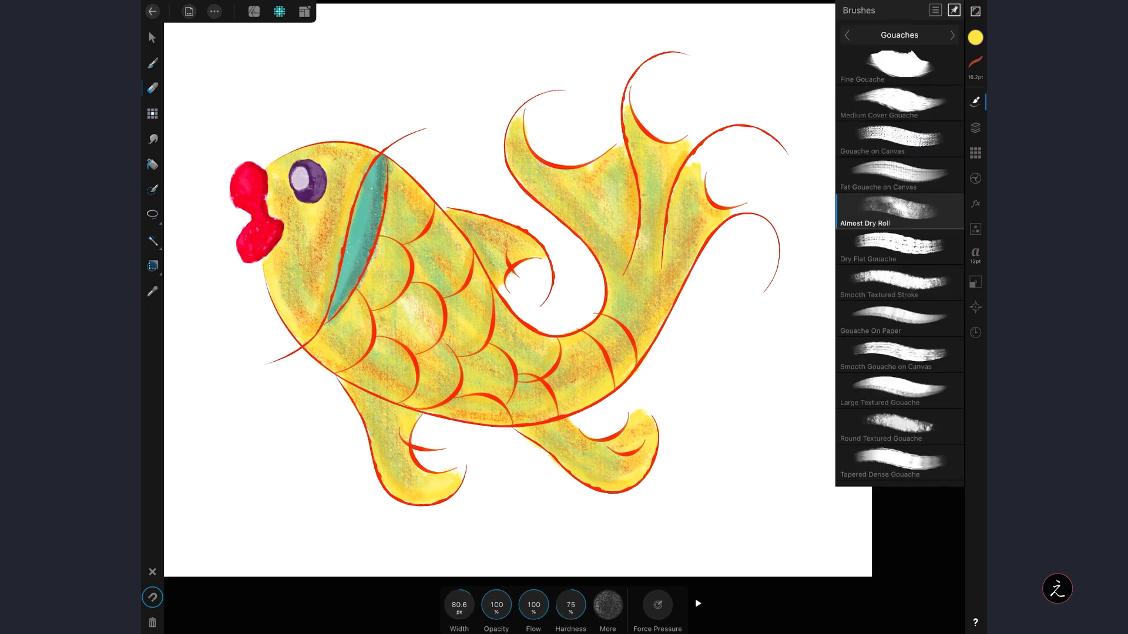
{"action": "key", "text": "b"}
{"action": "key", "text": "e"}
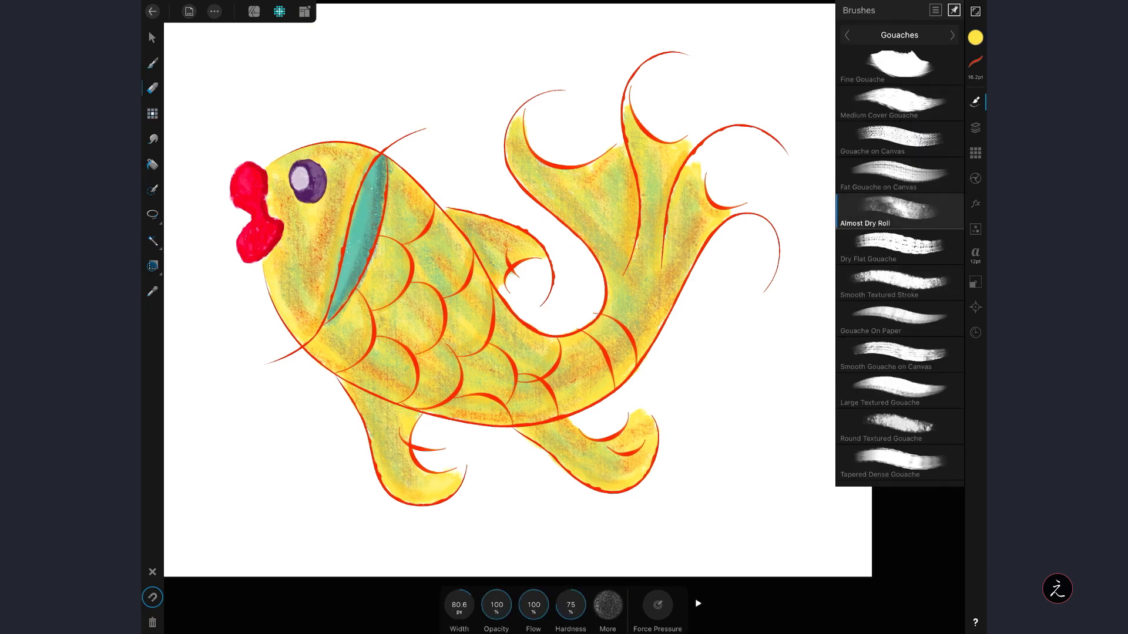